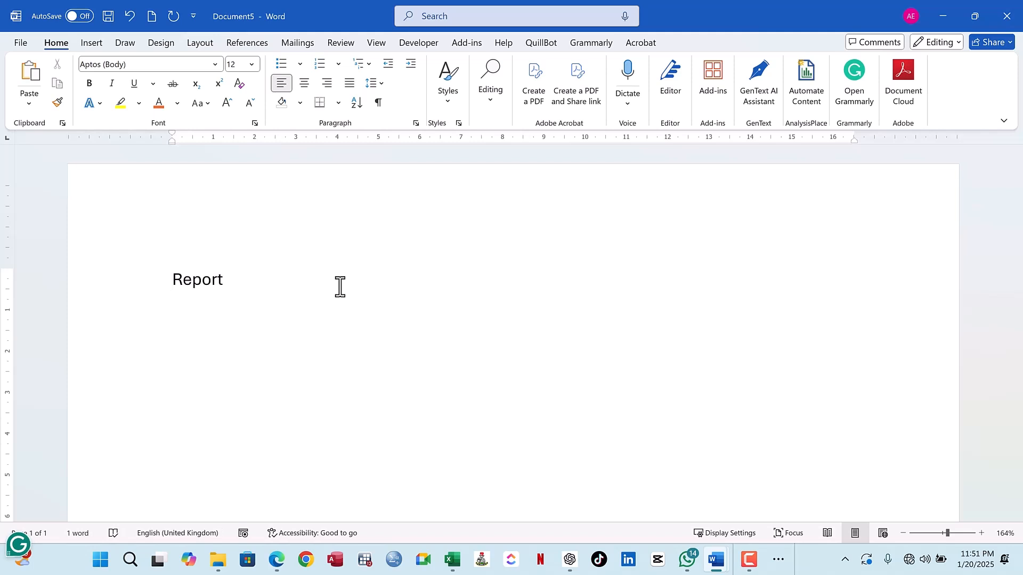
# Write "Text aspect of your report" below the Report title, and "Worksheet - Table" after a blank line.
pyautogui.write('xt aspect of ')
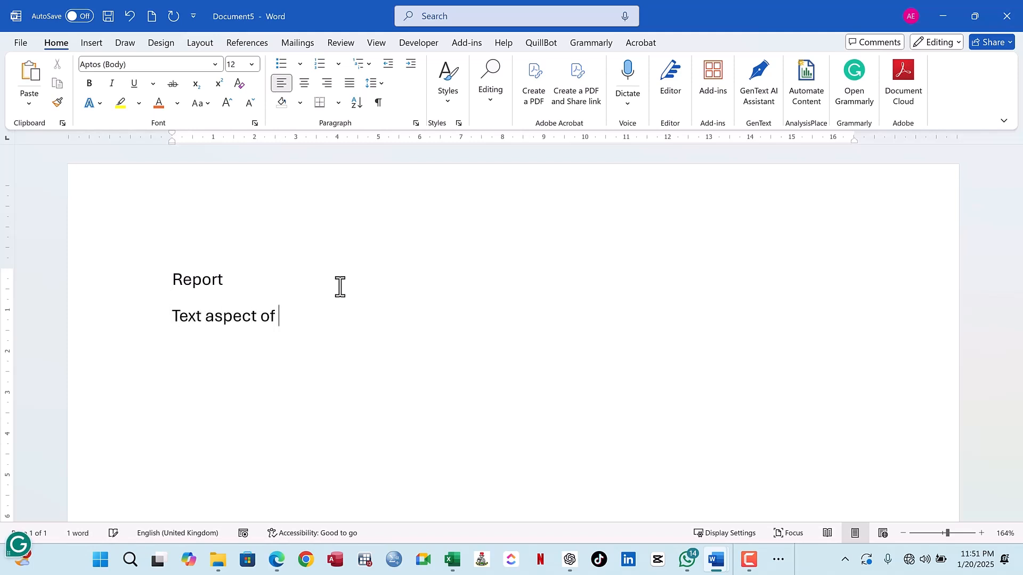
pyautogui.write('your report')
pyautogui.press('Return')
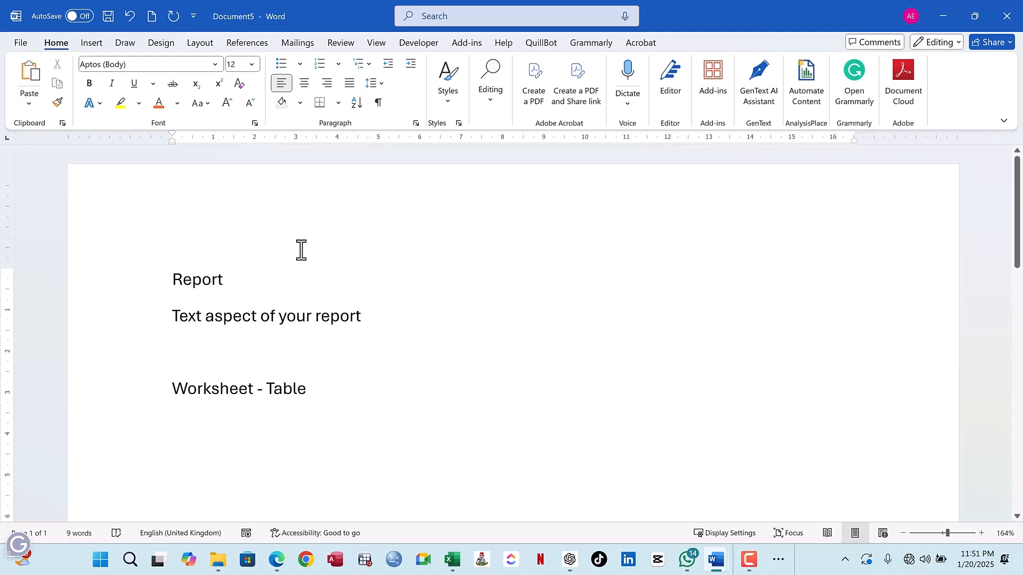
# Make the Report title bold and start a new line after "Worksheet - Table".
pyautogui.moveTo(267, 279); pyautogui.dragTo(163, 280)
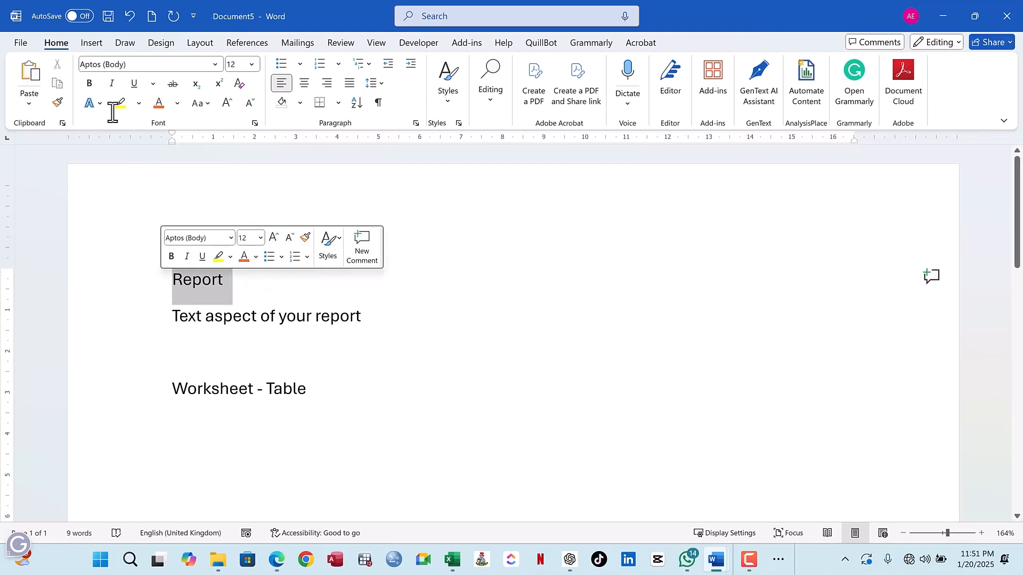
pyautogui.click(88, 83)
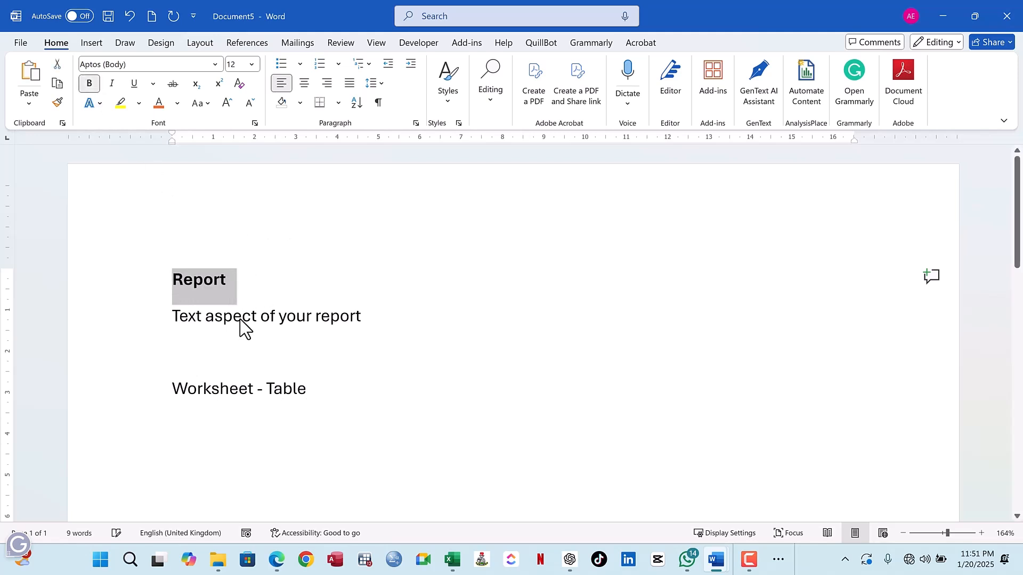
pyautogui.click(300, 395)
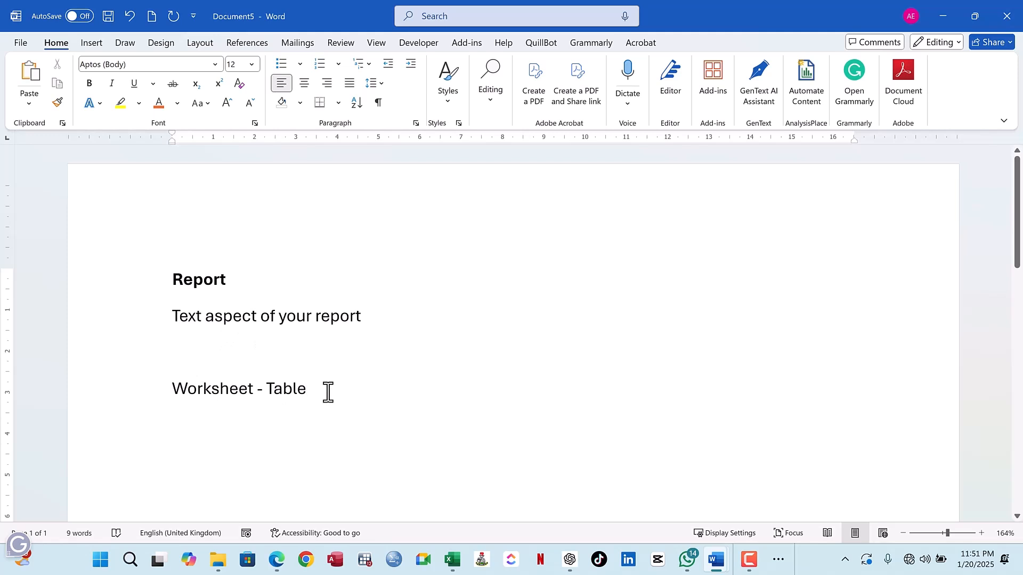
pyautogui.press('Return')
# Copy the line "Text aspect of your report" and paste it into the blank line below it.
pyautogui.moveTo(173, 319); pyautogui.dragTo(386, 317)
pyautogui.hotkey('ctrl', 'c')
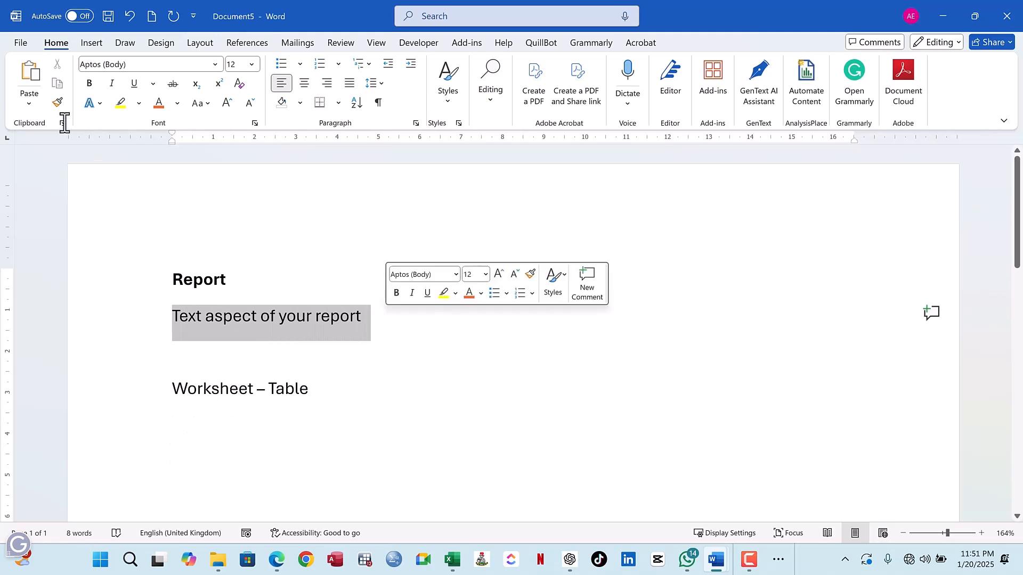
pyautogui.click(301, 346)
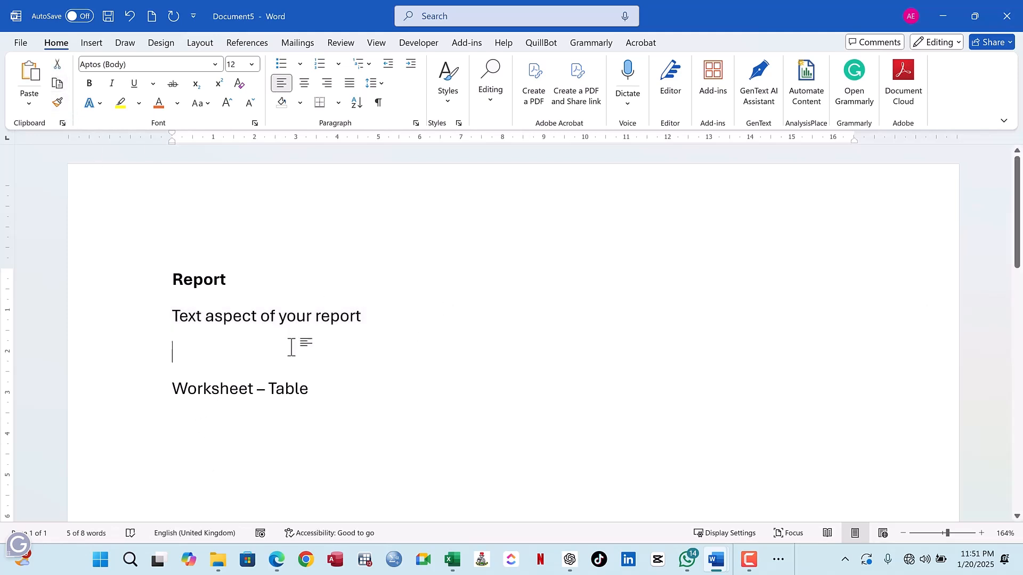
pyautogui.click(33, 69)
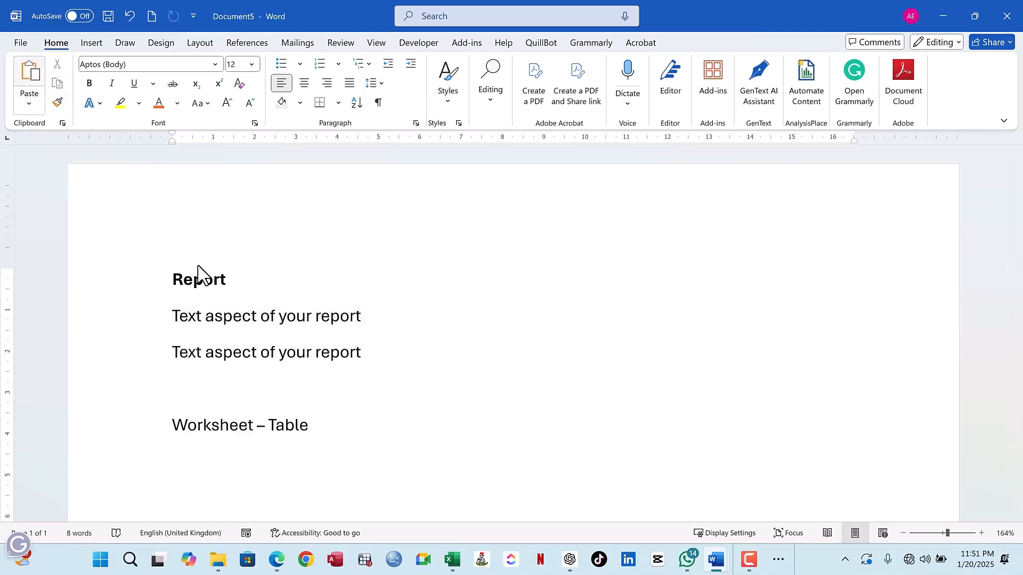
pyautogui.click(198, 367)
pyautogui.click(33, 74)
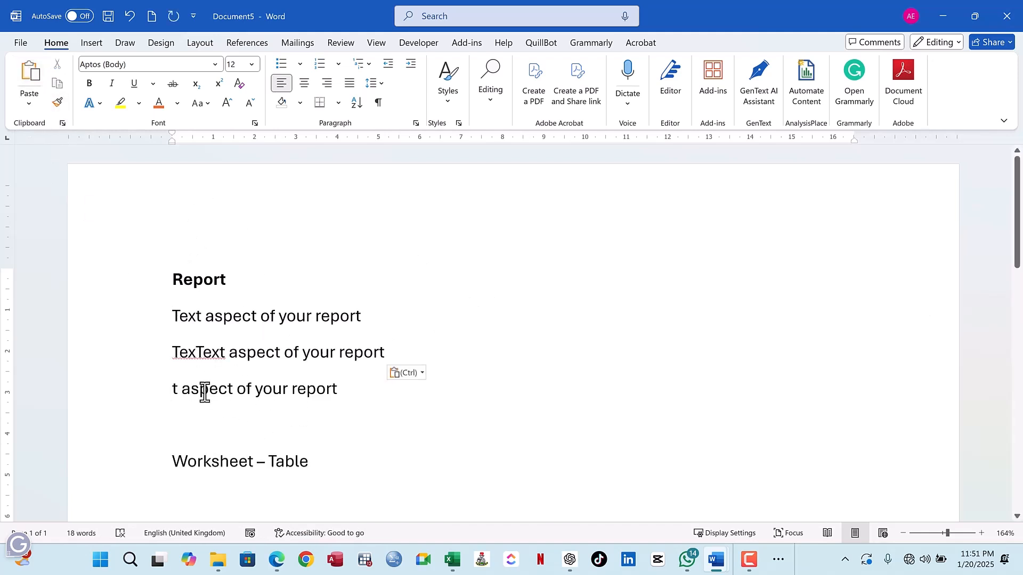
pyautogui.click(131, 13)
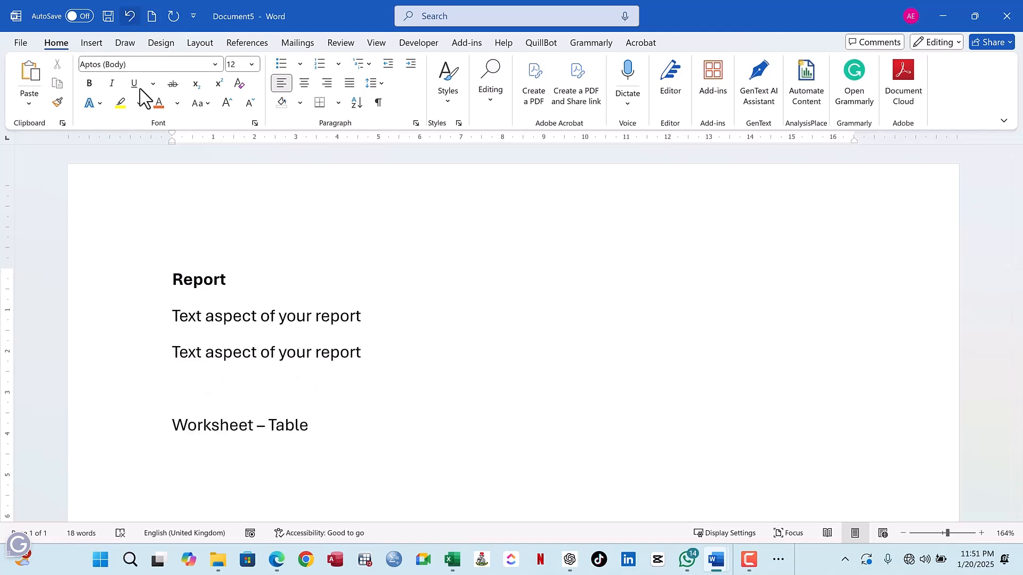
# Make the "Worksheet – Table" line bold.
pyautogui.click(215, 385)
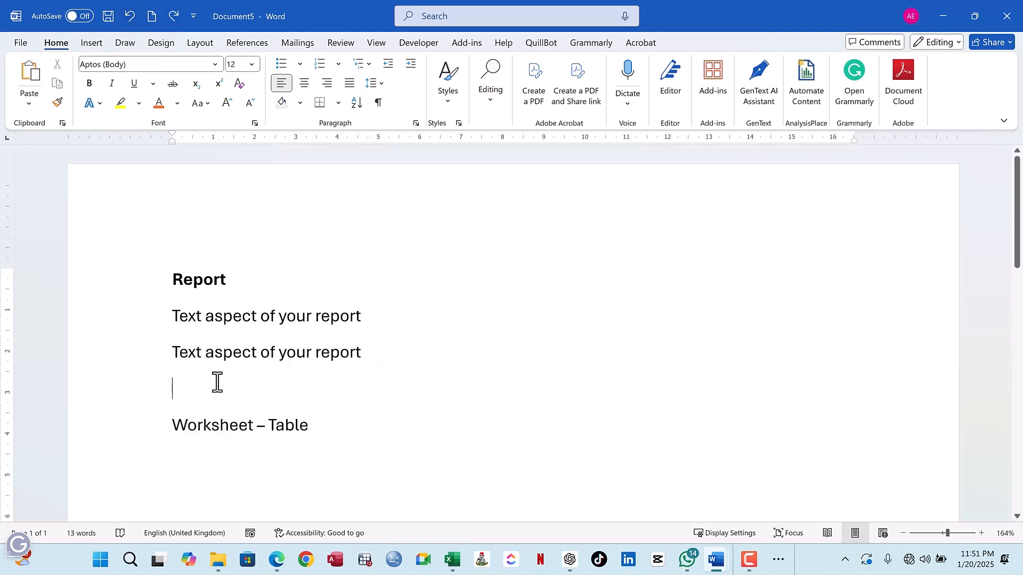
pyautogui.click(310, 426)
pyautogui.tripleClick(224, 426)
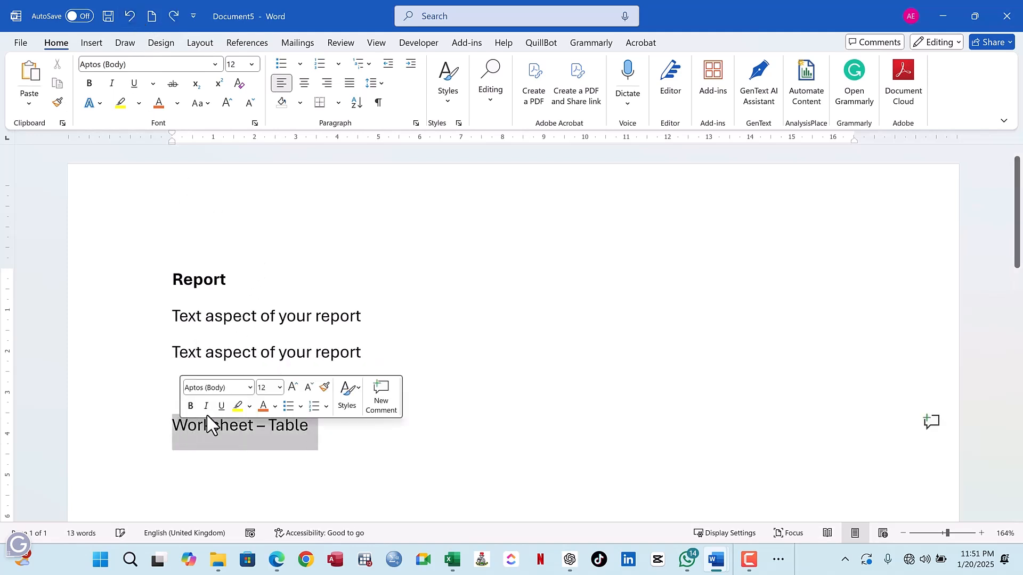
pyautogui.click(190, 406)
# Insert an embedded Excel spreadsheet on the empty line below the "Worksheet – Table" heading.
pyautogui.click(224, 464)
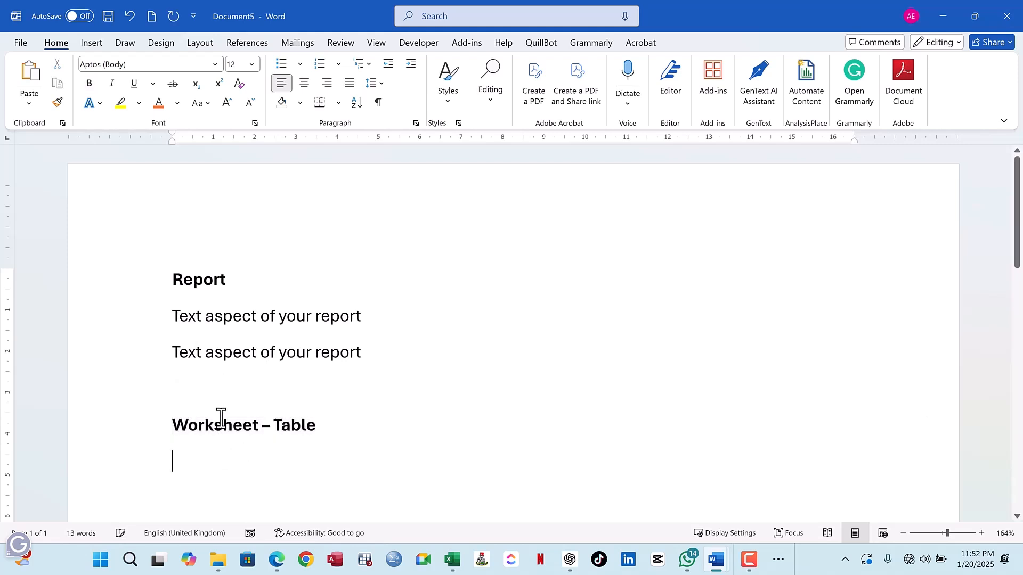
pyautogui.scroll(-1, 252, 398)
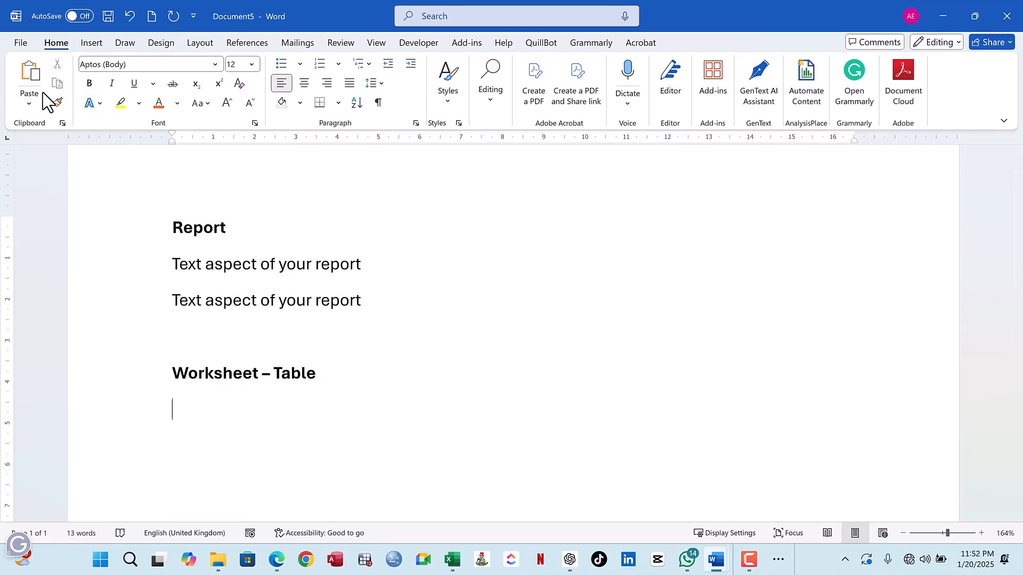
pyautogui.click(93, 45)
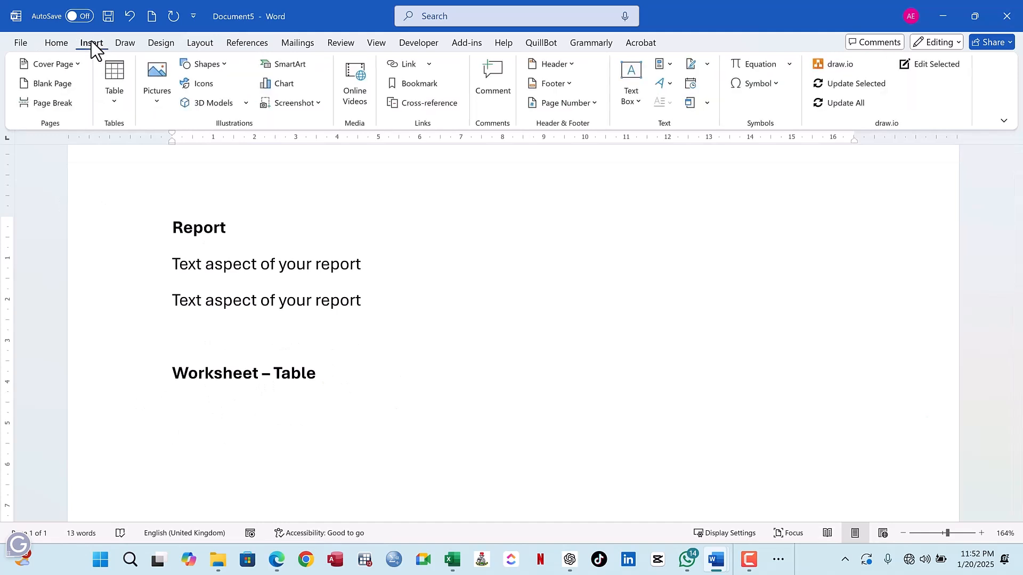
pyautogui.click(112, 100)
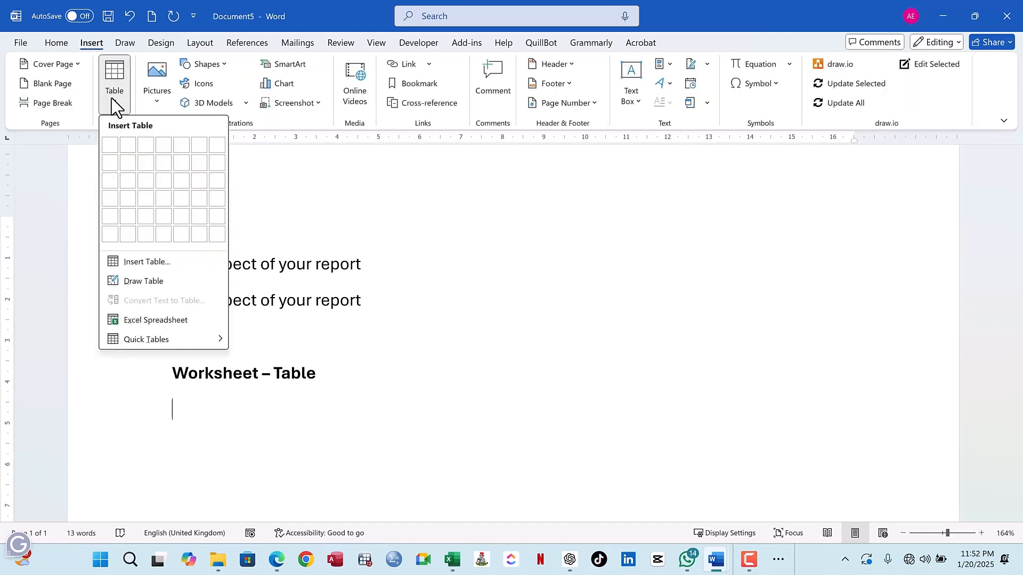
pyautogui.click(152, 322)
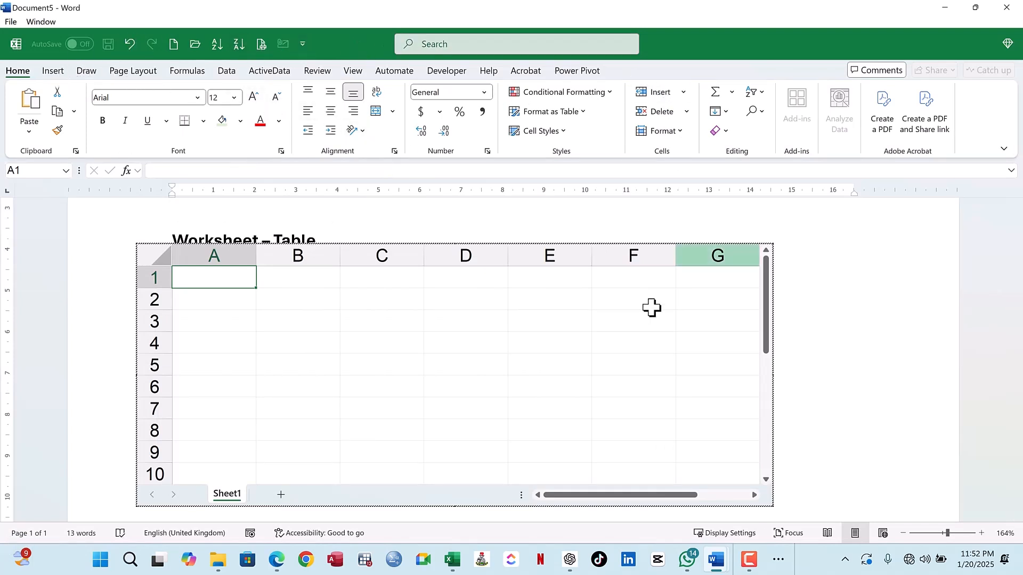
# Enter the column heading "s/n" in cell A1 of the embedded sheet.
pyautogui.click(273, 301)
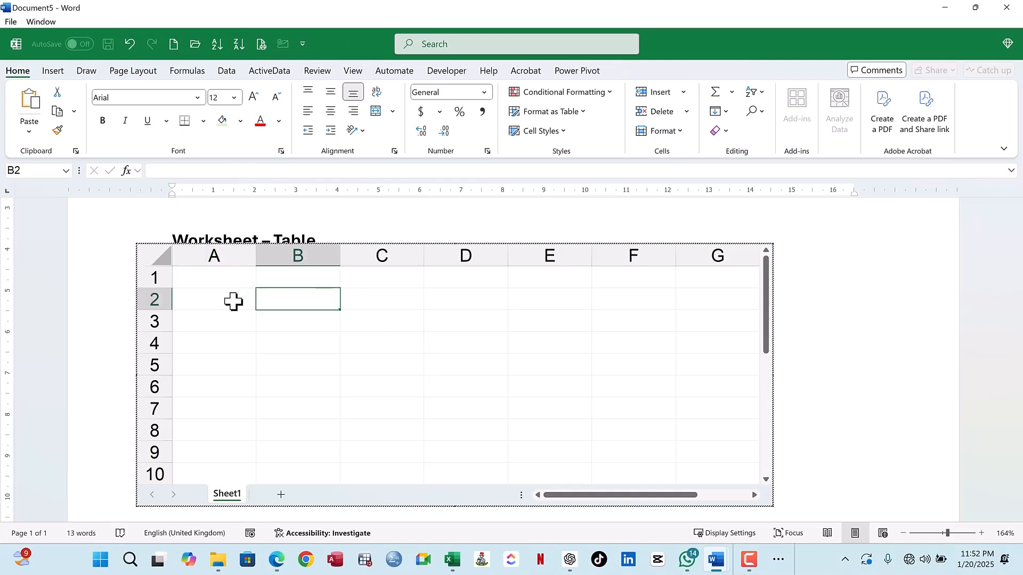
pyautogui.click(223, 285)
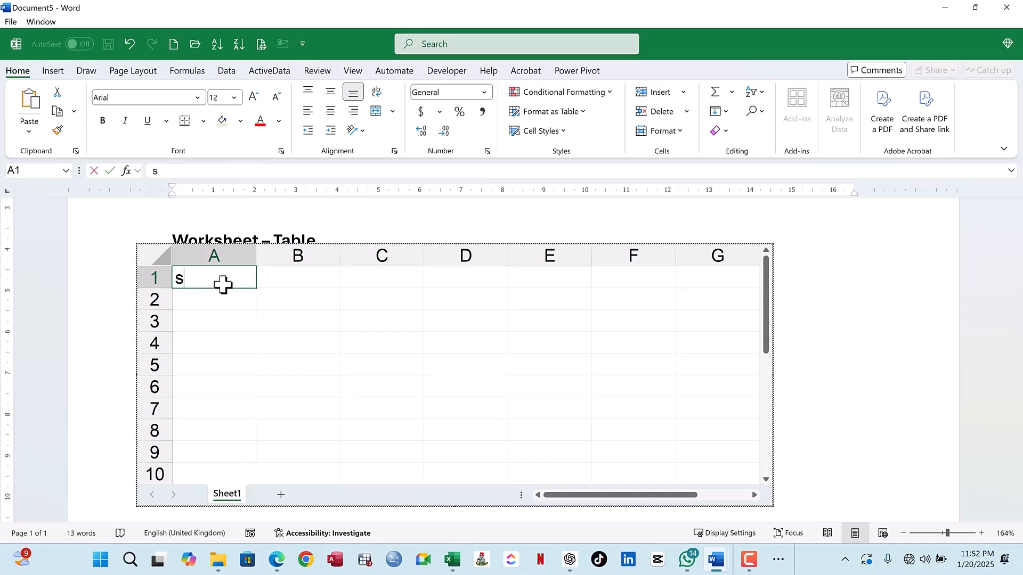
pyautogui.write('s/n')
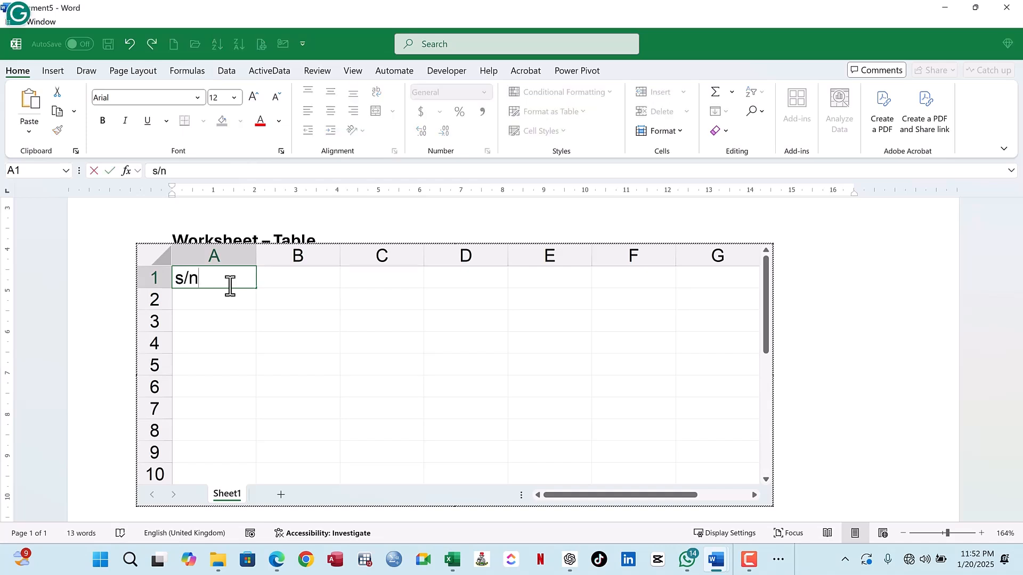
pyautogui.press('Tab')
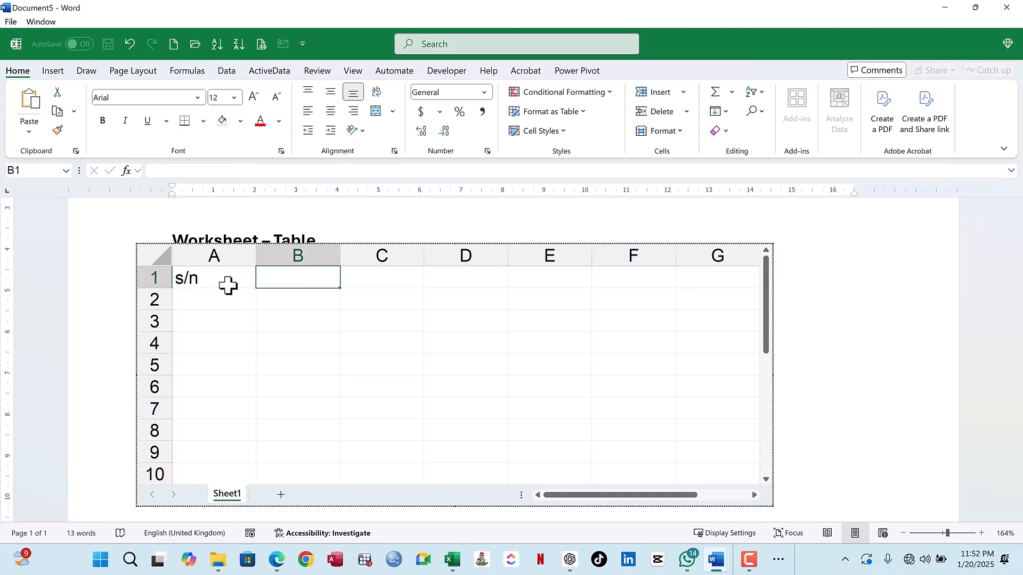
pyautogui.write('Staf')
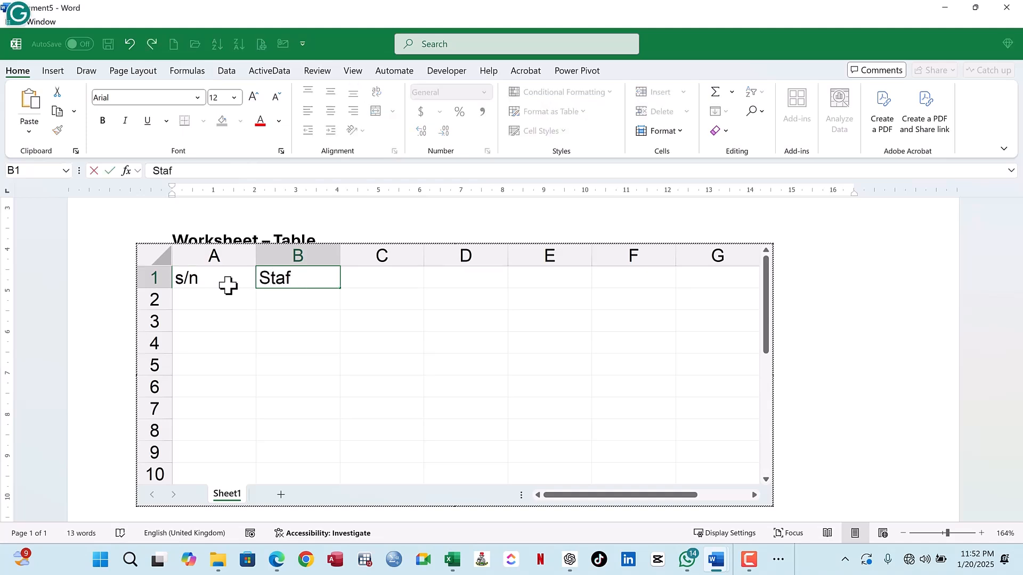
pyautogui.write('f N')
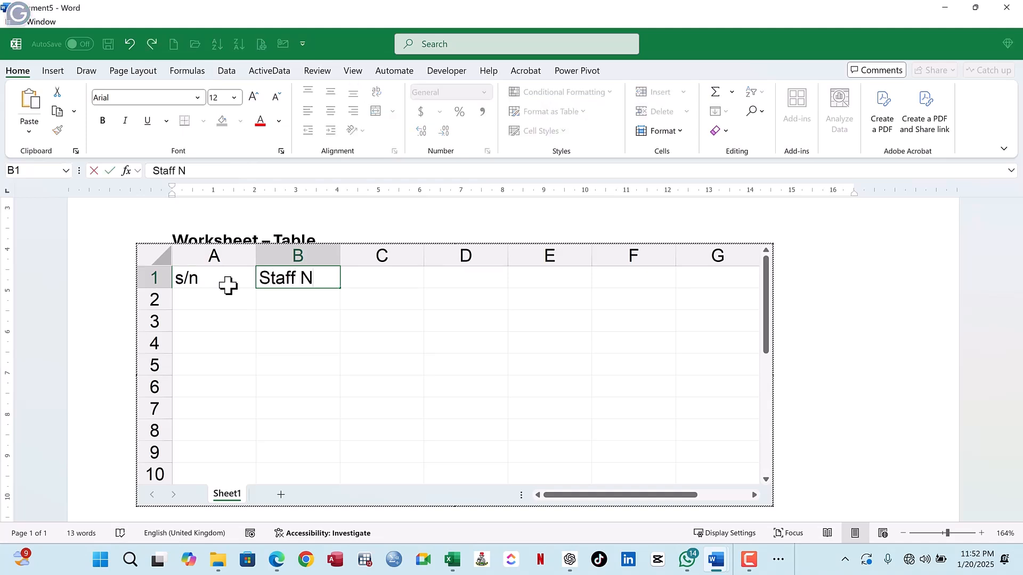
pyautogui.write('ame')
pyautogui.press('Tab')
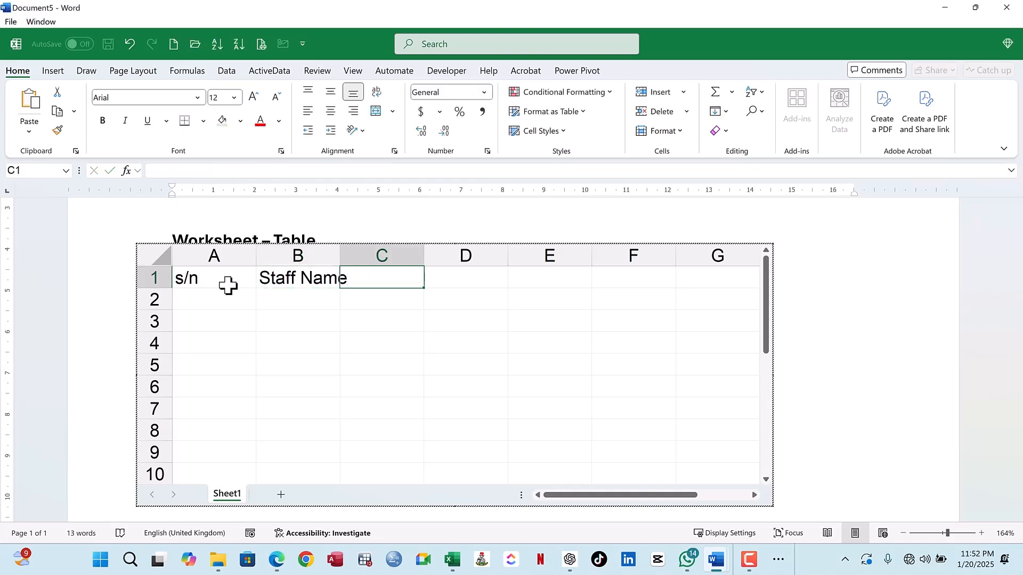
pyautogui.press('Left')
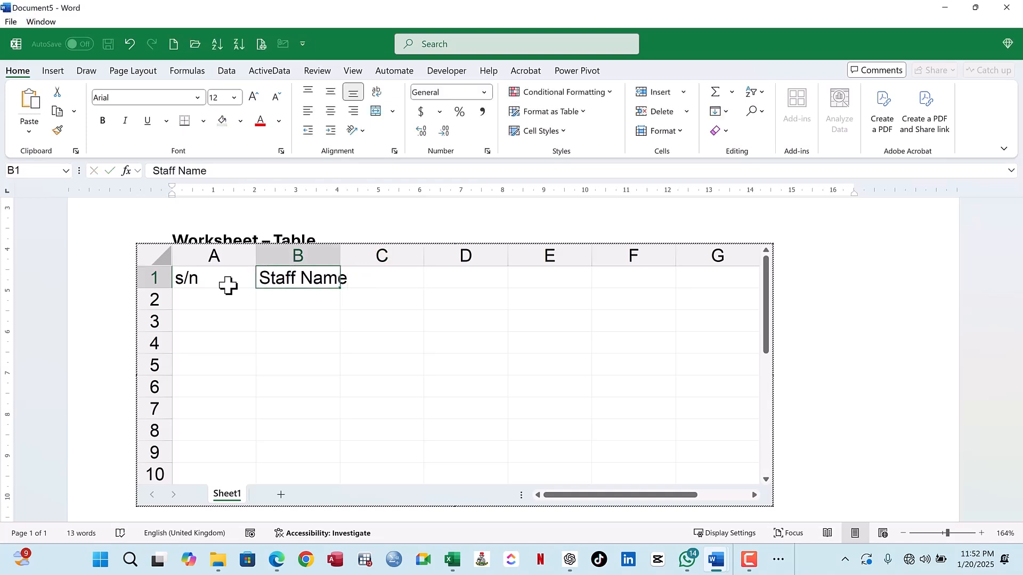
# Enter the column headings Product, Qty, Unit Price and Amount in cells B1 to E1.
pyautogui.write('Product')
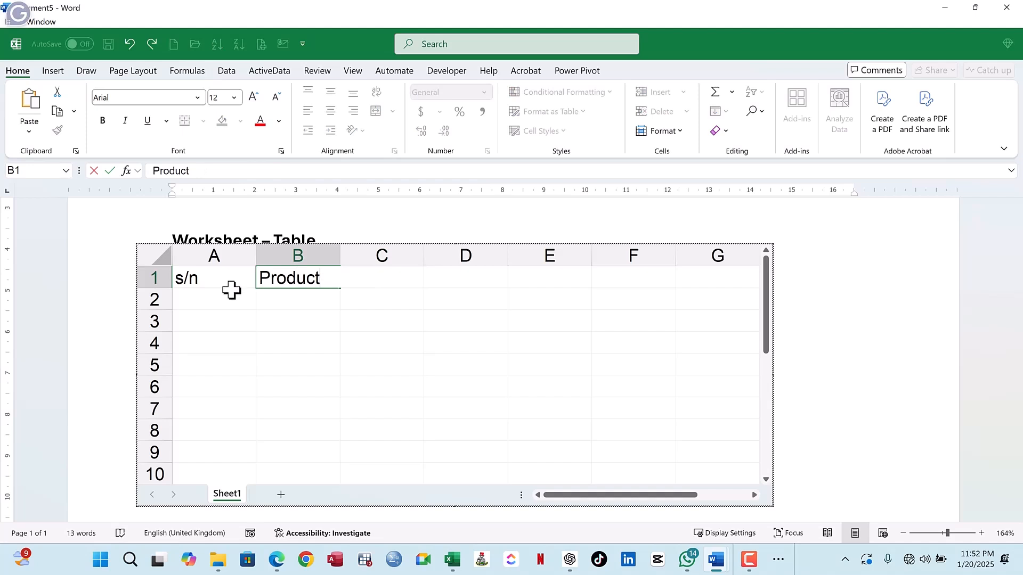
pyautogui.press('Tab')
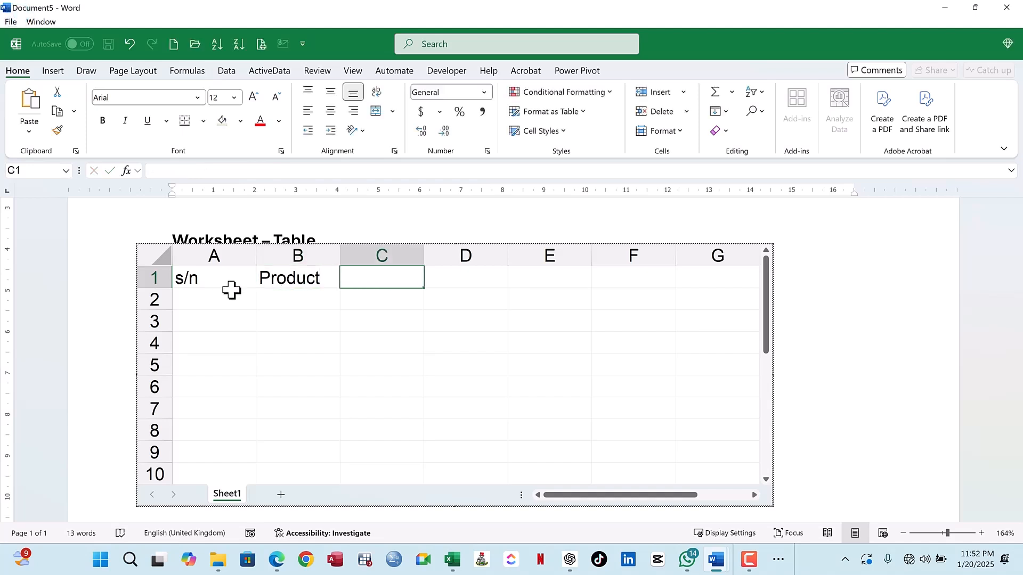
pyautogui.write('Qty')
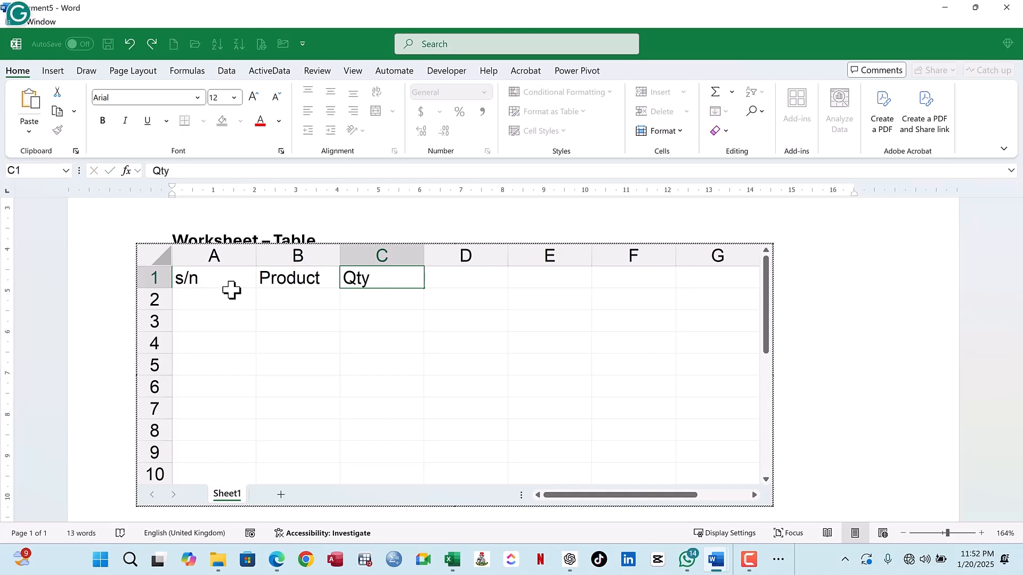
pyautogui.press('Tab')
pyautogui.write('A')
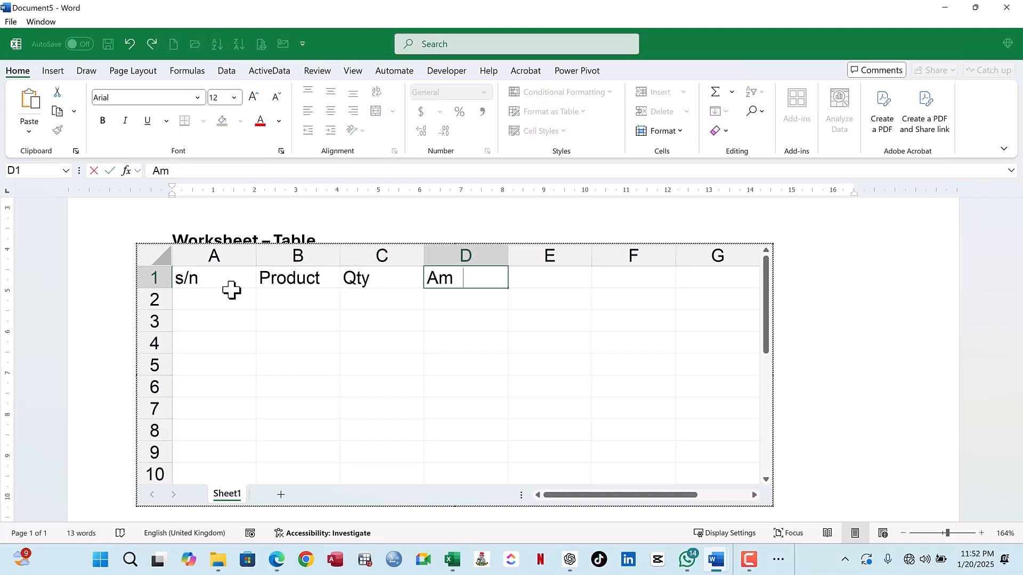
pyautogui.write('mount')
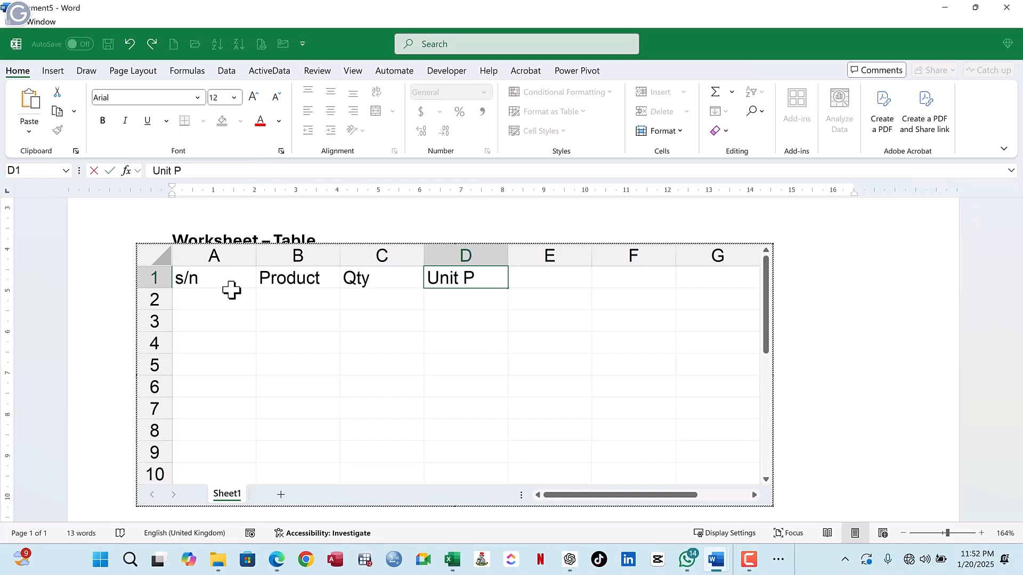
pyautogui.press('Tab')
pyautogui.write('Amoun')
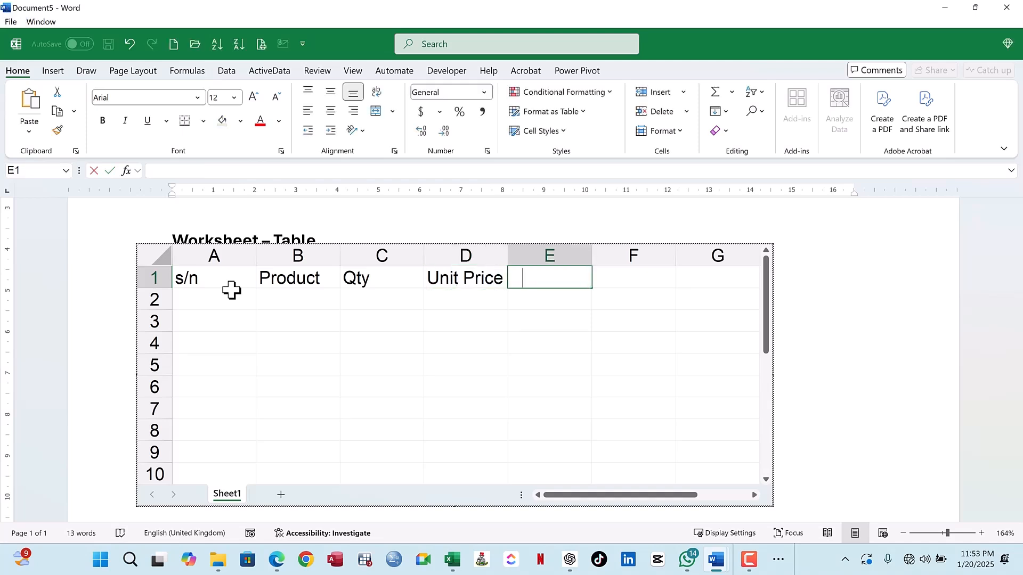
pyautogui.write('t')
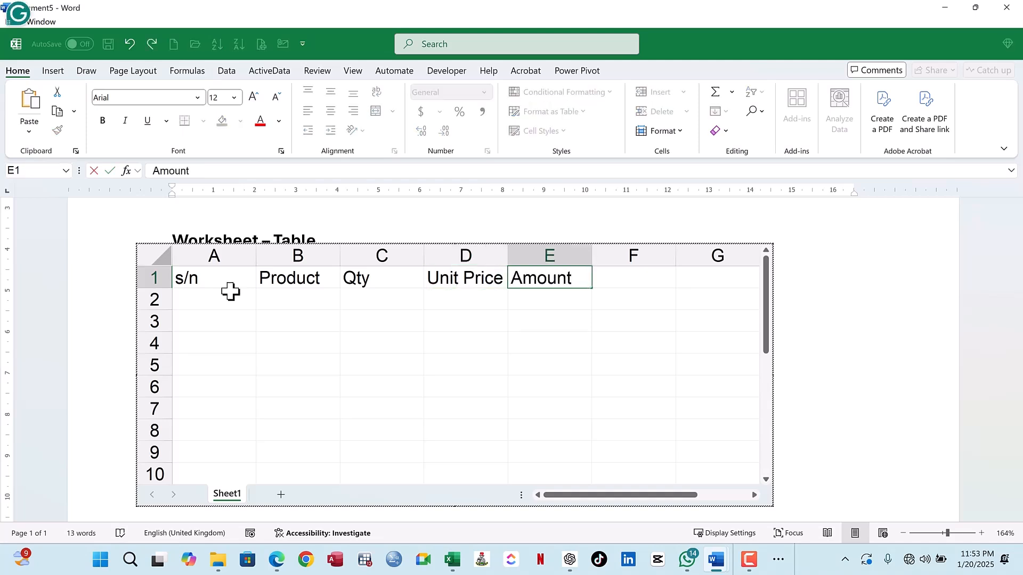
# Number the product rows 1 to 6 in cells A2 to A7 of the s/n column.
pyautogui.click(227, 298)
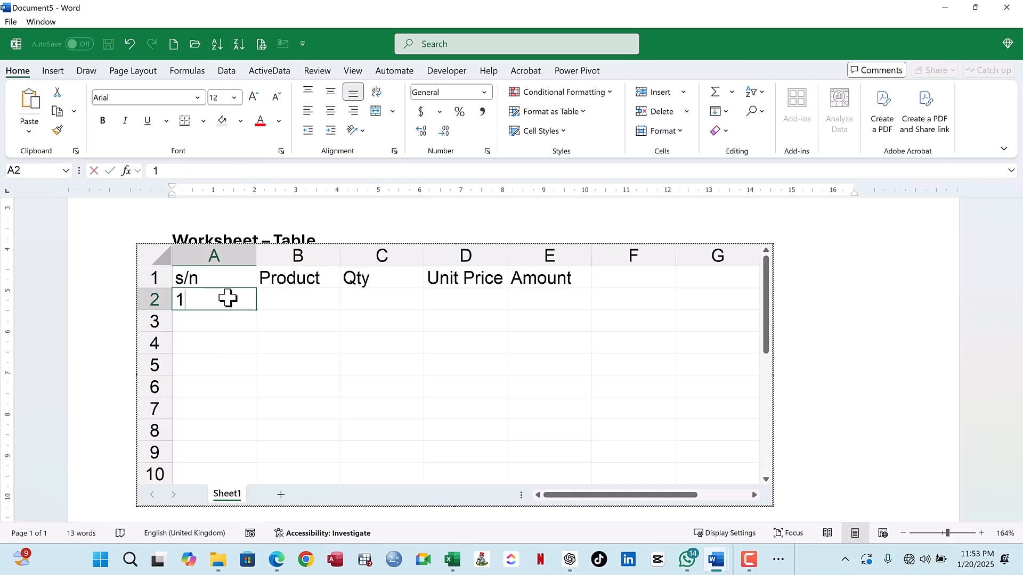
pyautogui.press('Return')
pyautogui.write('2')
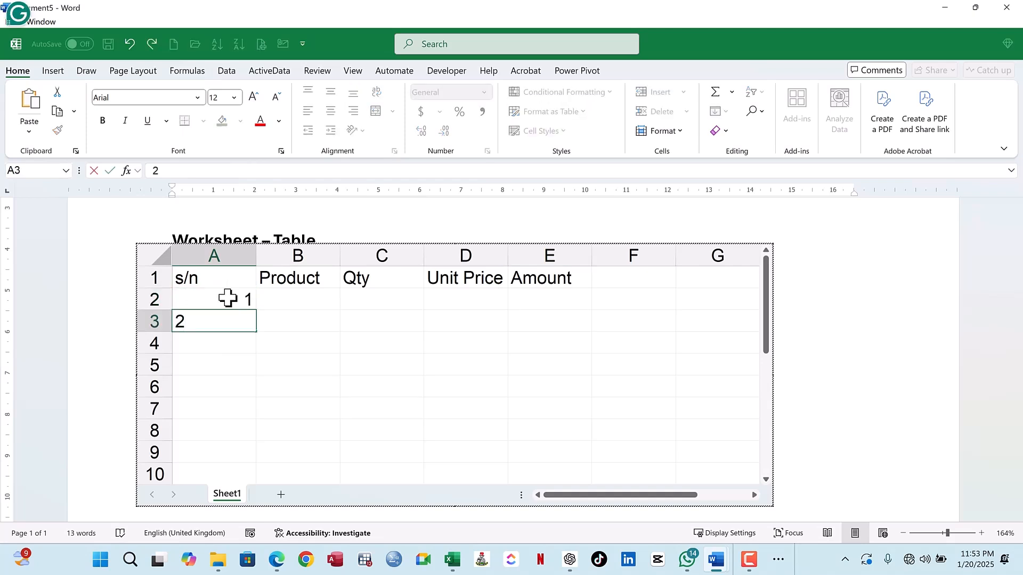
pyautogui.click(234, 297)
pyautogui.moveTo(246, 298); pyautogui.dragTo(251, 411)
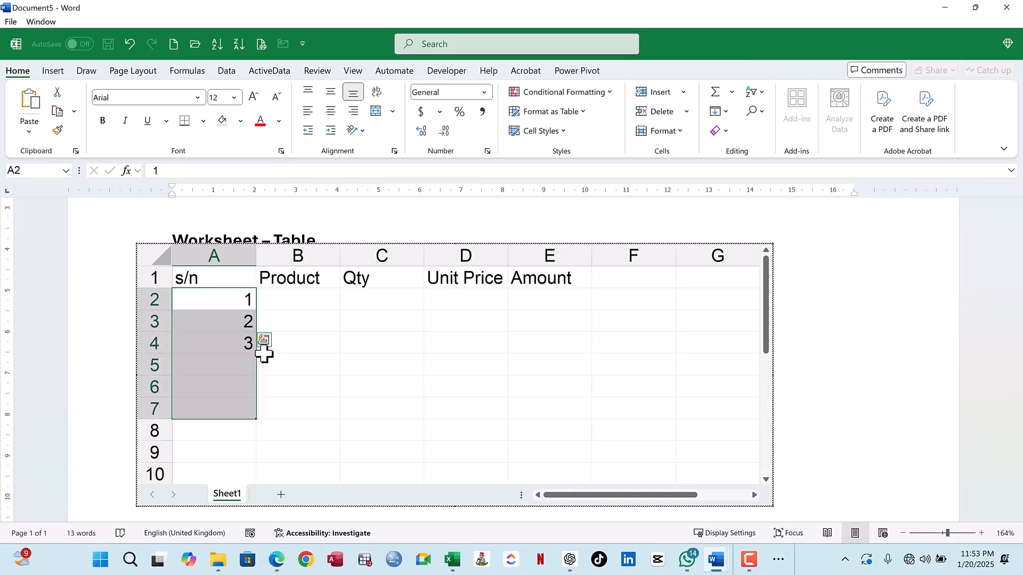
# Enter the product names A, B, C, D, E and F in cells B2 to B7.
pyautogui.click(272, 300)
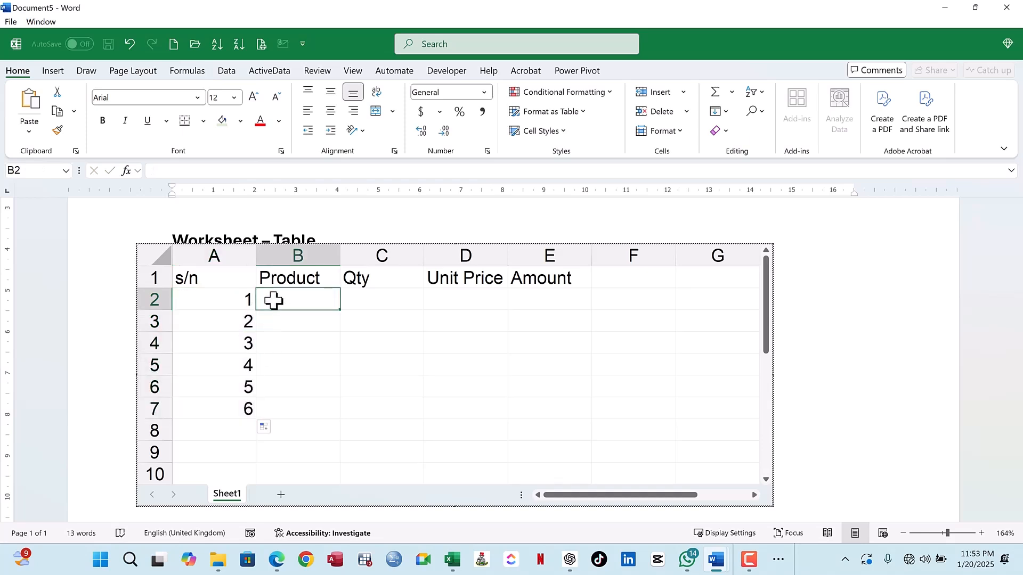
pyautogui.write('A')
pyautogui.press('Return')
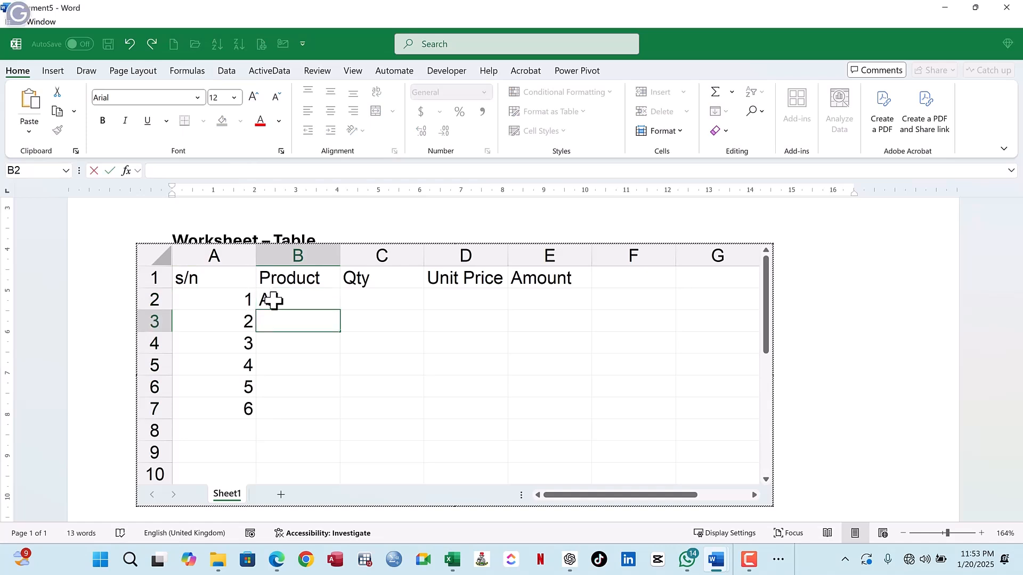
pyautogui.write('B')
pyautogui.press('Return')
pyautogui.write('C')
pyautogui.press('Return')
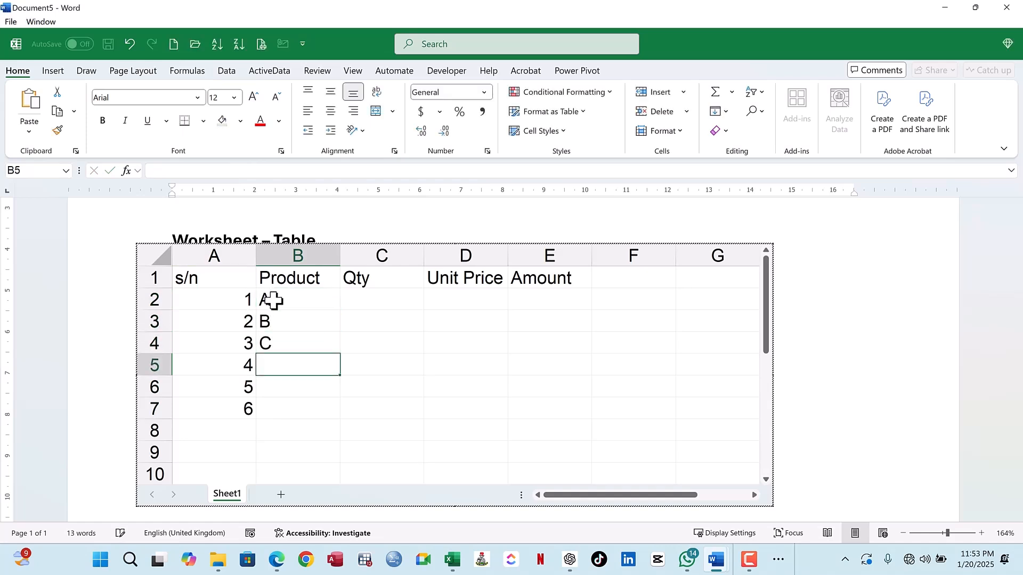
pyautogui.write('D')
pyautogui.press('Return')
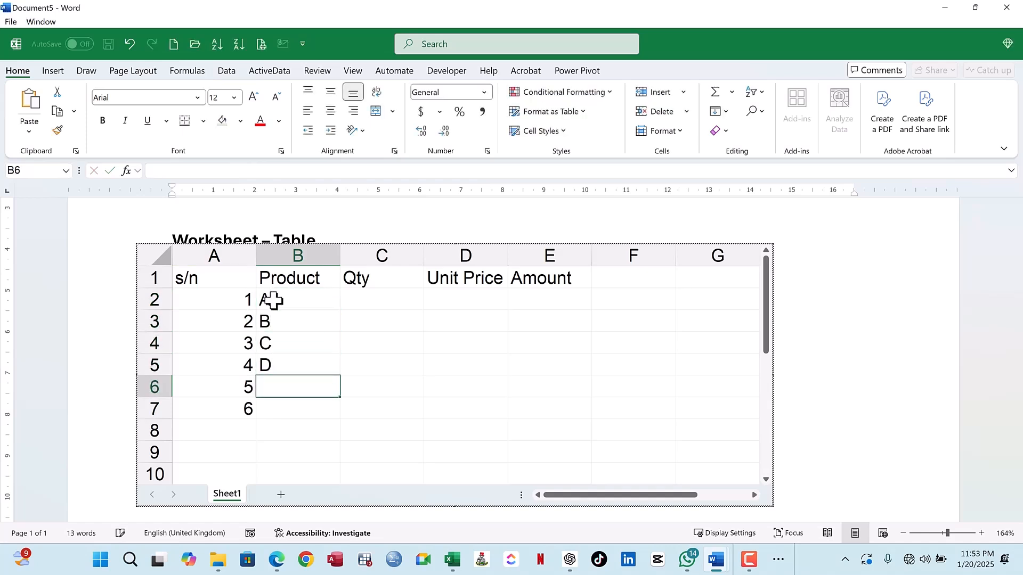
pyautogui.write('E')
pyautogui.press('Return')
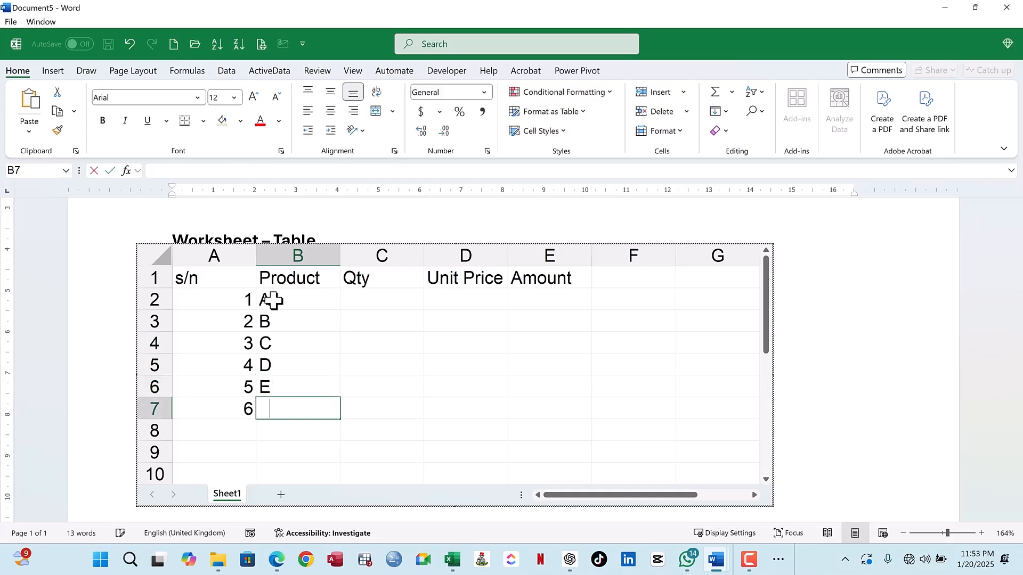
pyautogui.write('F')
pyautogui.press('Return')
# Enter the quantities 10, 12, 23, 11, 13 and 22 in cells C2 to C7.
pyautogui.click(356, 301)
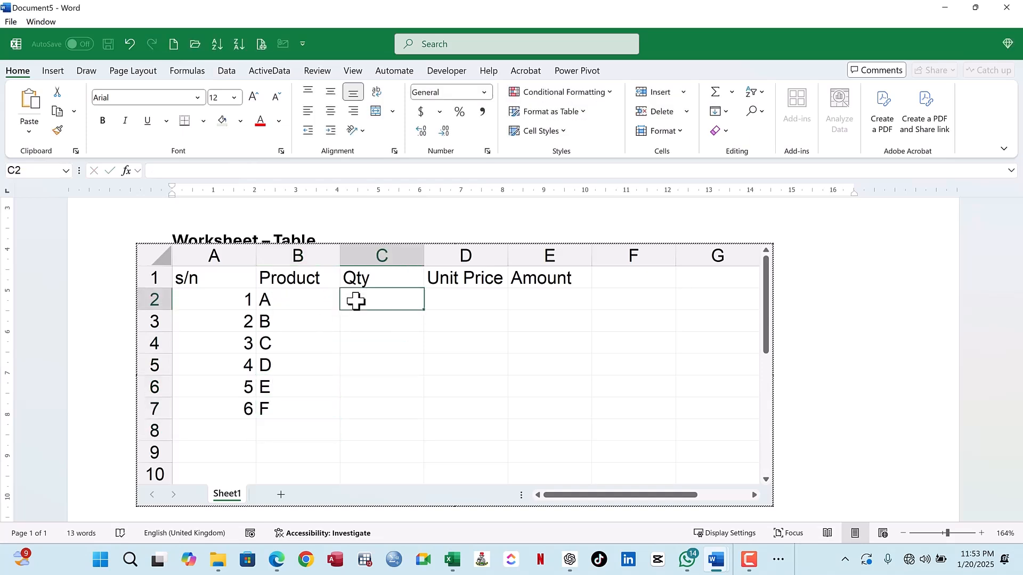
pyautogui.write('10')
pyautogui.press('Return')
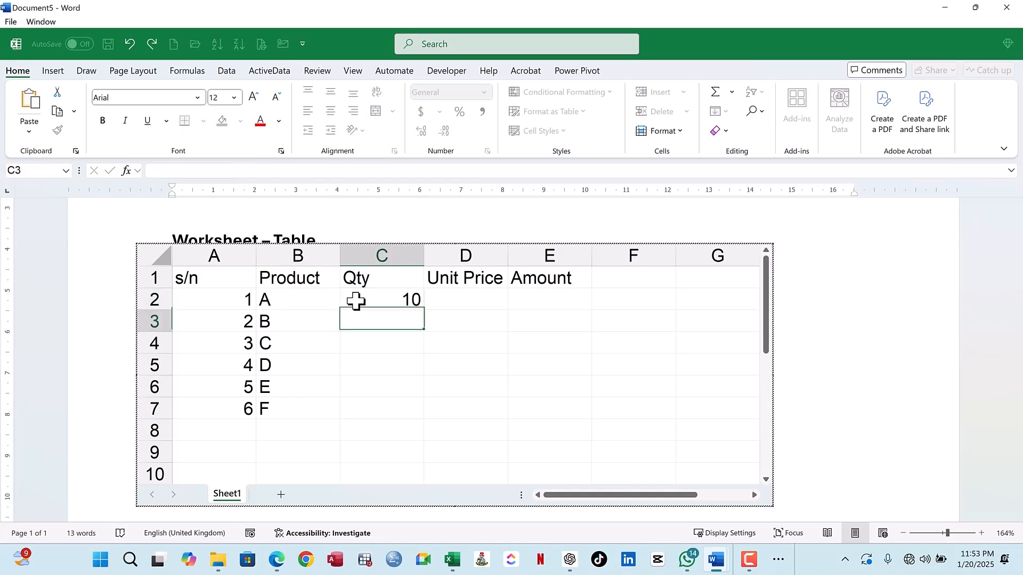
pyautogui.write('12')
pyautogui.press('Return')
pyautogui.write('23')
pyautogui.press('Return')
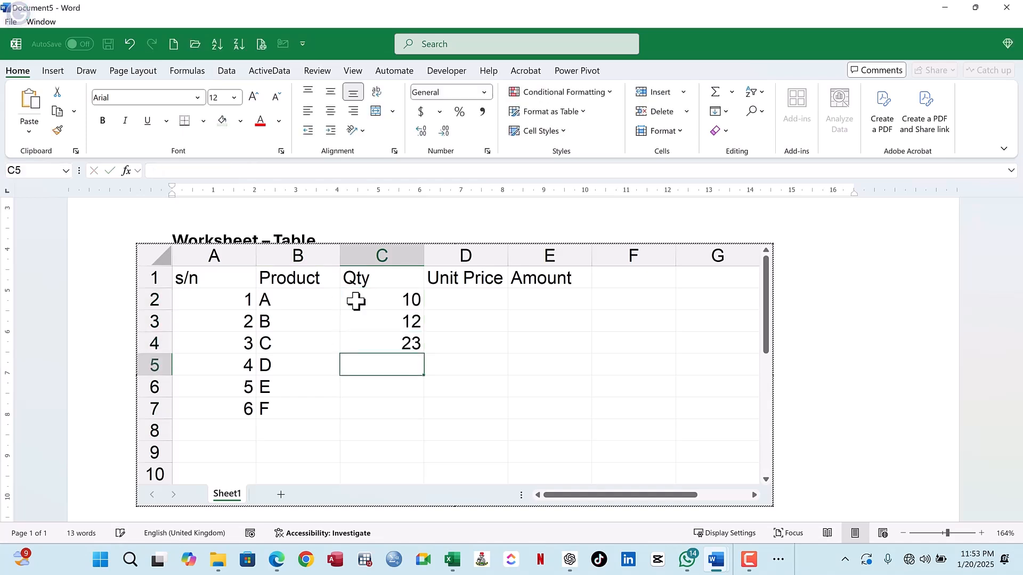
pyautogui.write('11')
pyautogui.press('Return')
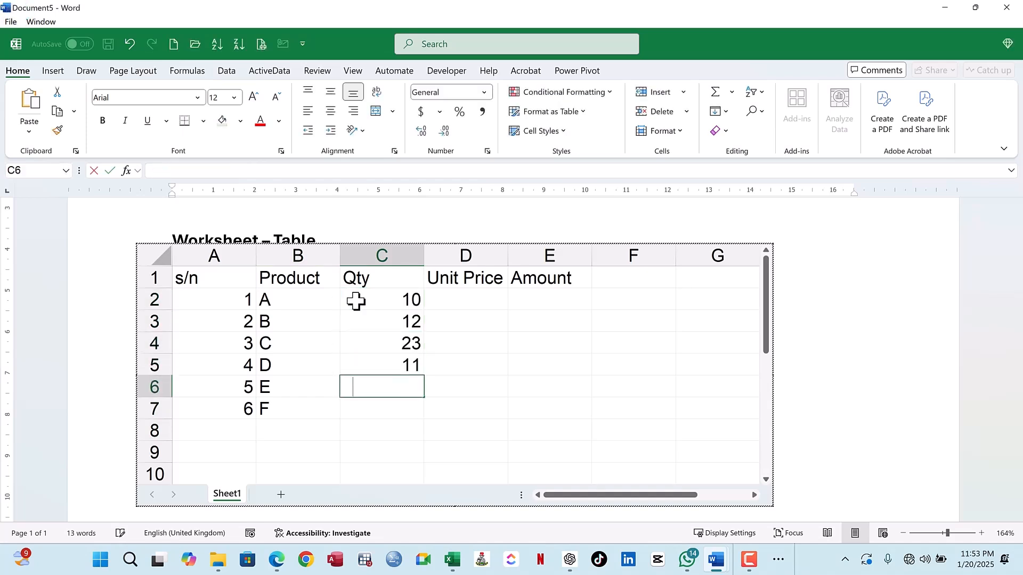
pyautogui.write('13')
pyautogui.press('Return')
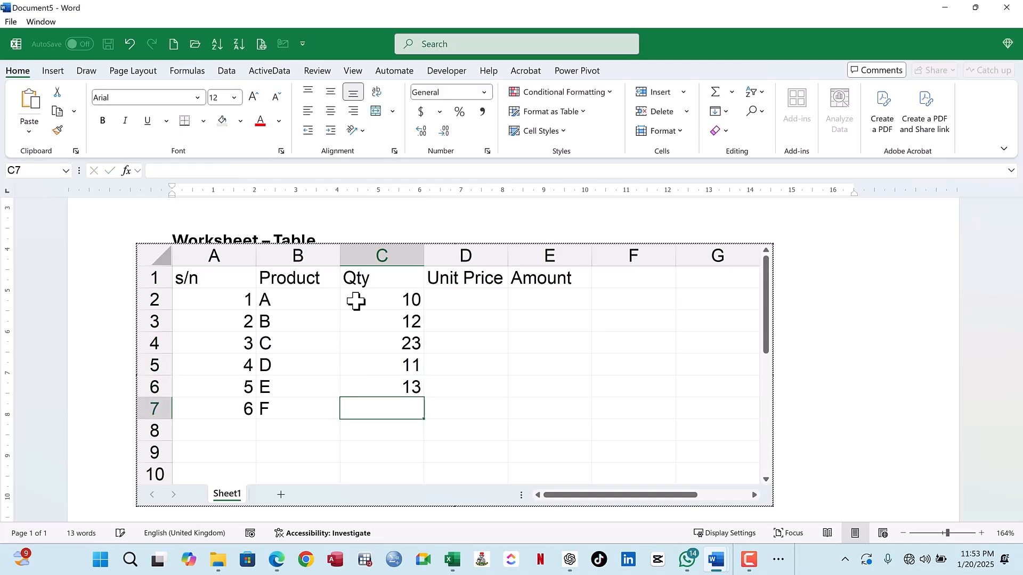
pyautogui.write('22')
pyautogui.press('Return')
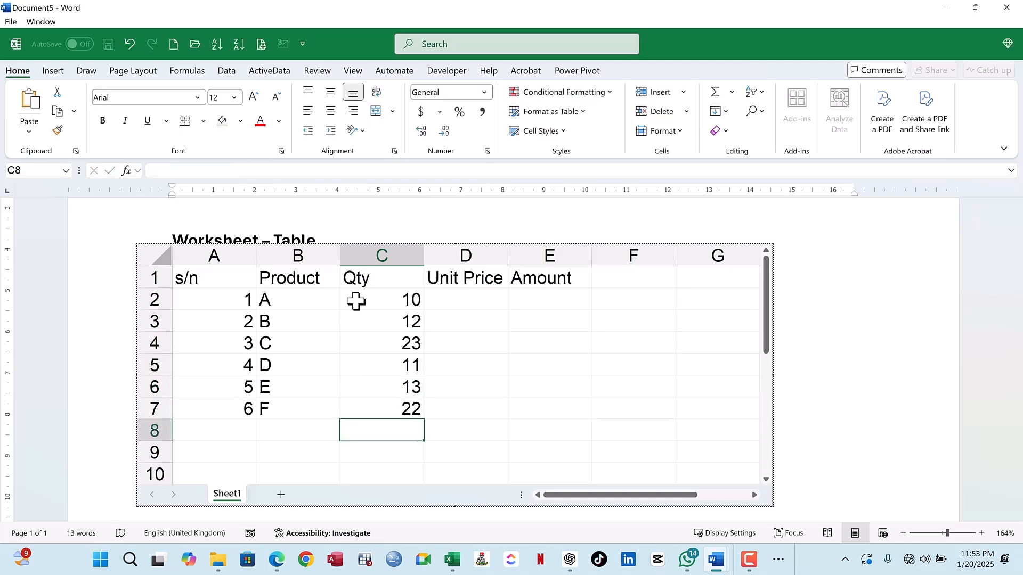
# Enter the unit prices 120, 110, 100, 200, 210 and 239 in cells D2 to D7.
pyautogui.click(474, 305)
pyautogui.write('120')
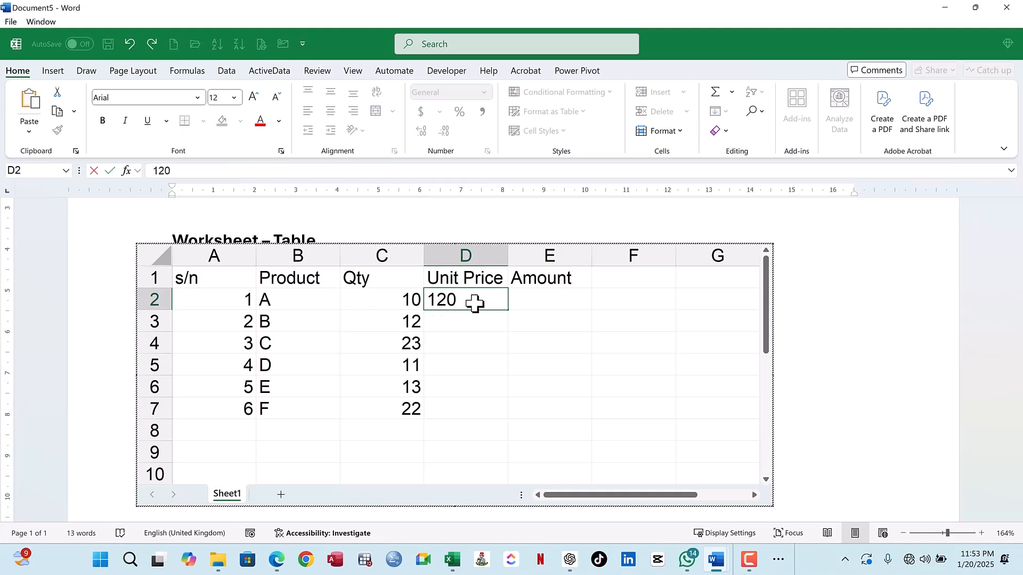
pyautogui.press('Return')
pyautogui.write('110')
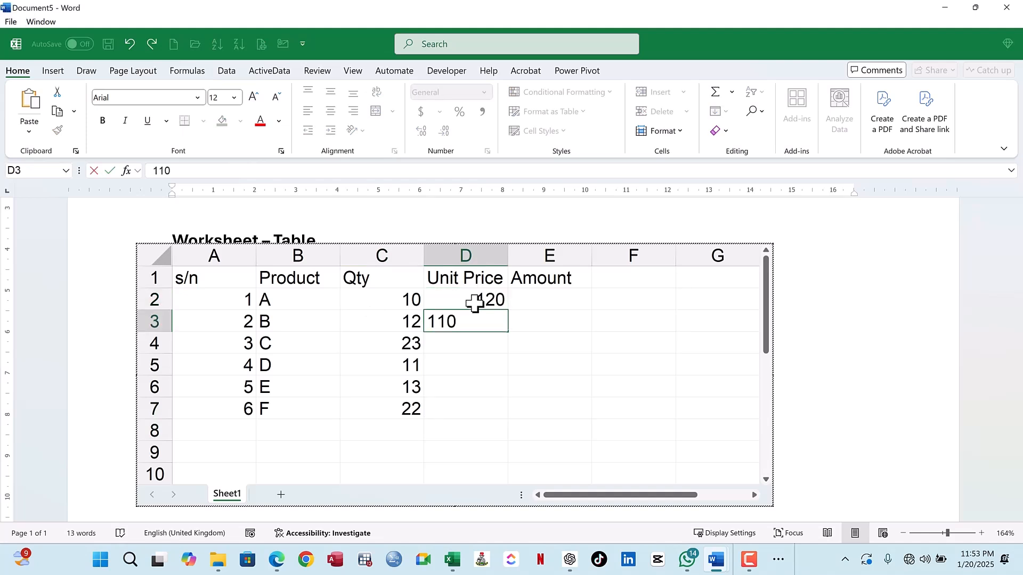
pyautogui.press('Return')
pyautogui.write('1')
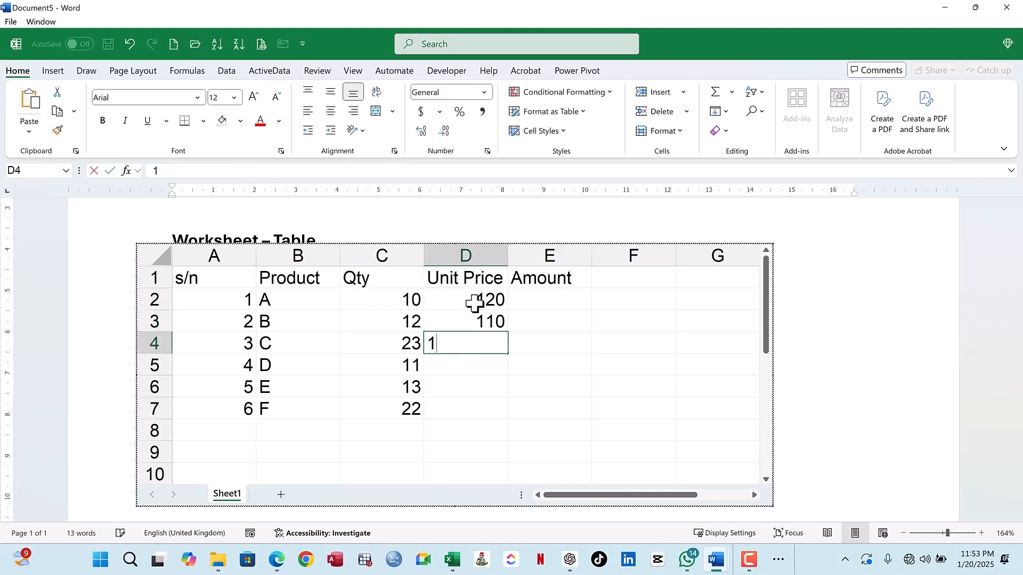
pyautogui.write('00')
pyautogui.press('Return')
pyautogui.write('200')
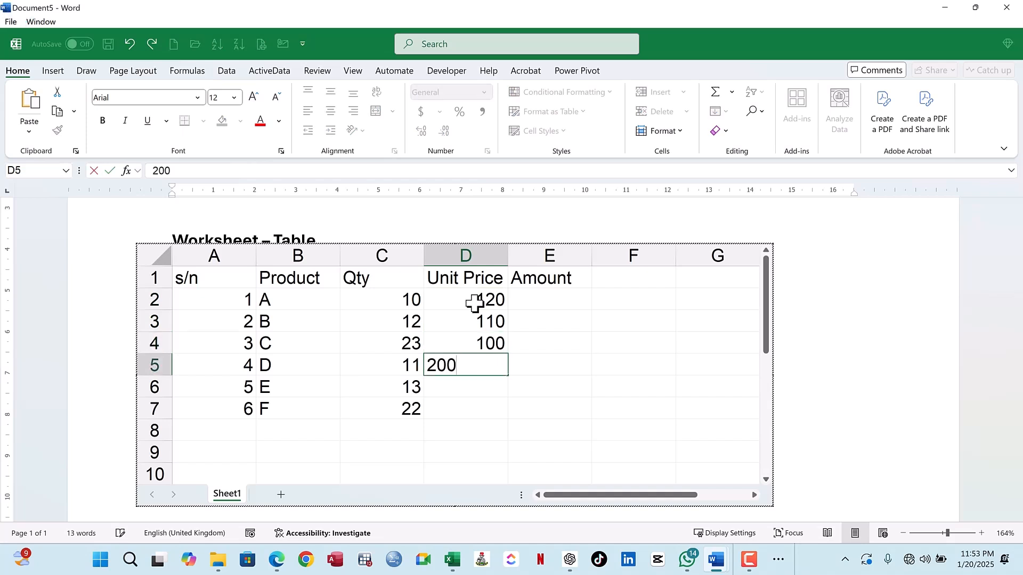
pyautogui.press('Return')
pyautogui.write('21')
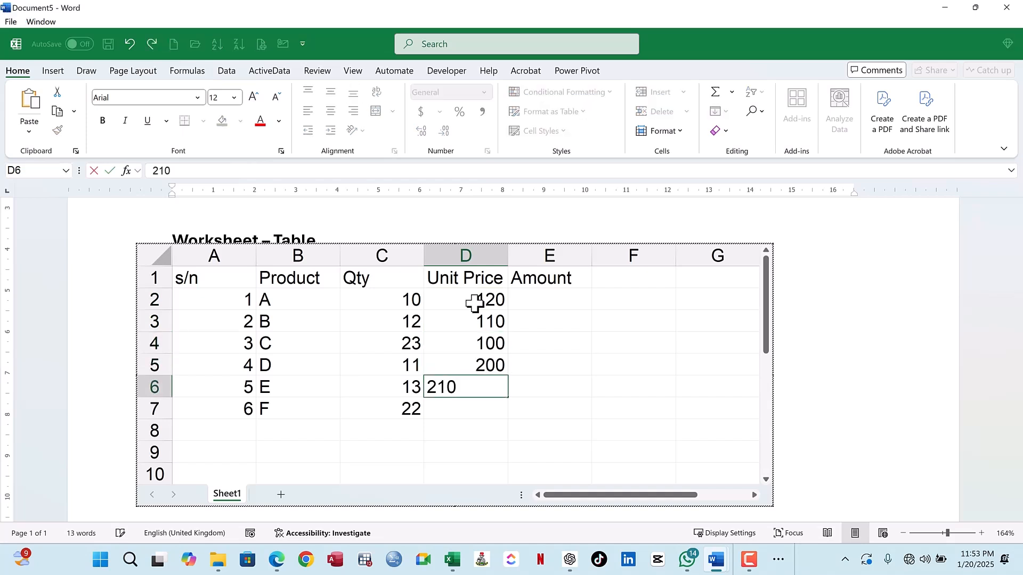
pyautogui.write('0')
pyautogui.press('Return')
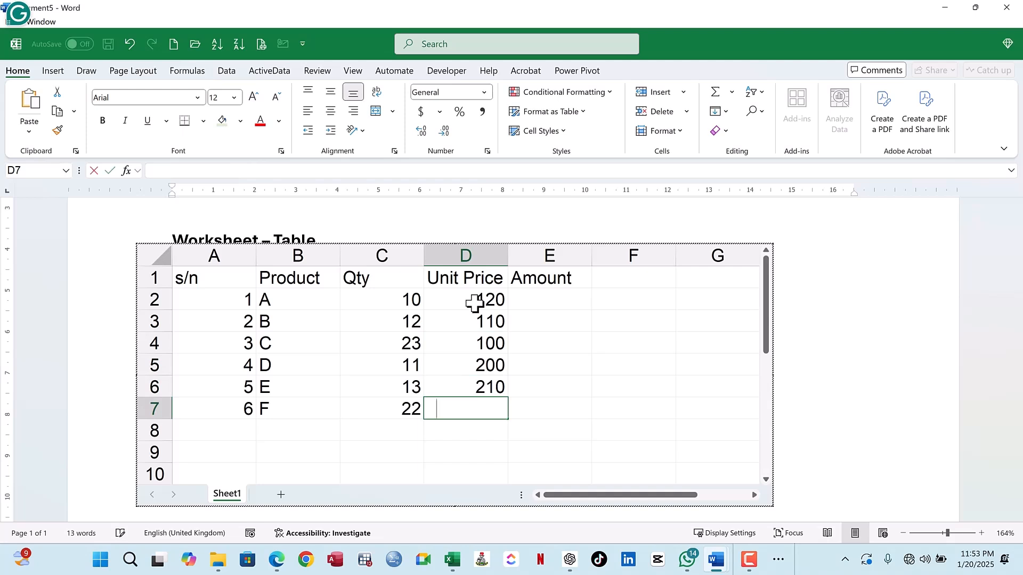
pyautogui.write('239')
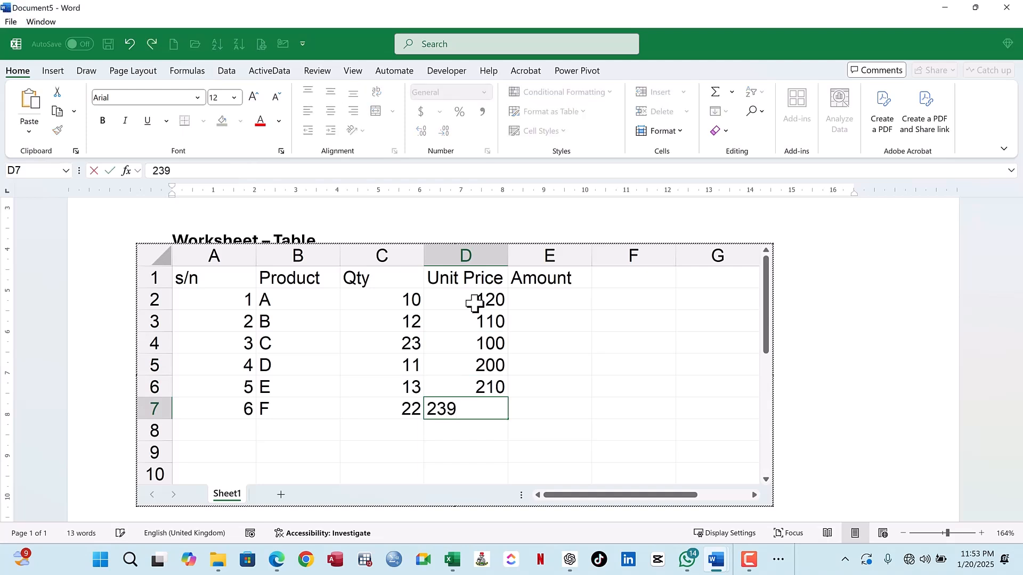
pyautogui.press('Return')
# Make the header row A1:E1 bold and give it a light green fill.
pyautogui.click(542, 297)
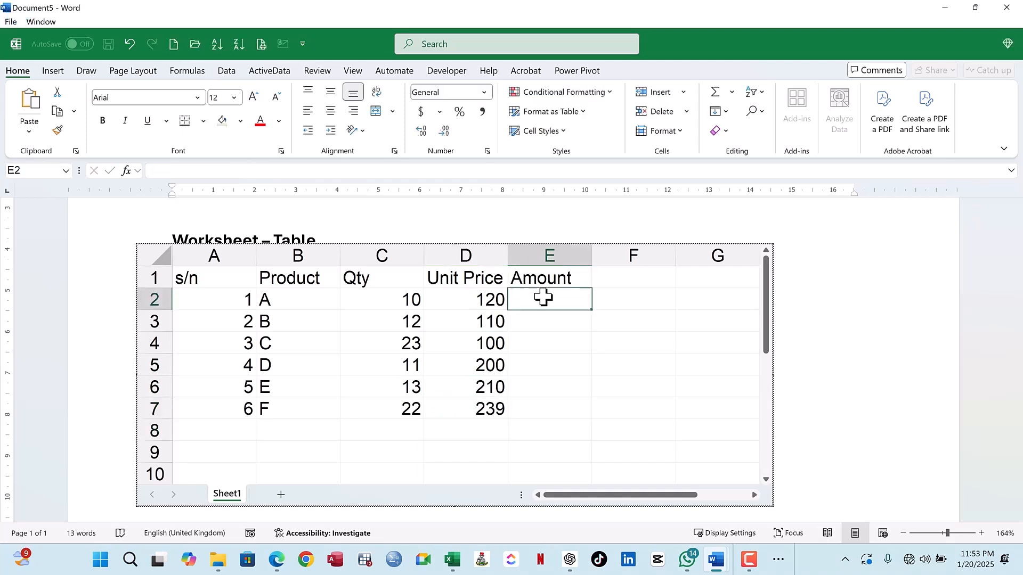
pyautogui.moveTo(221, 279); pyautogui.dragTo(515, 278)
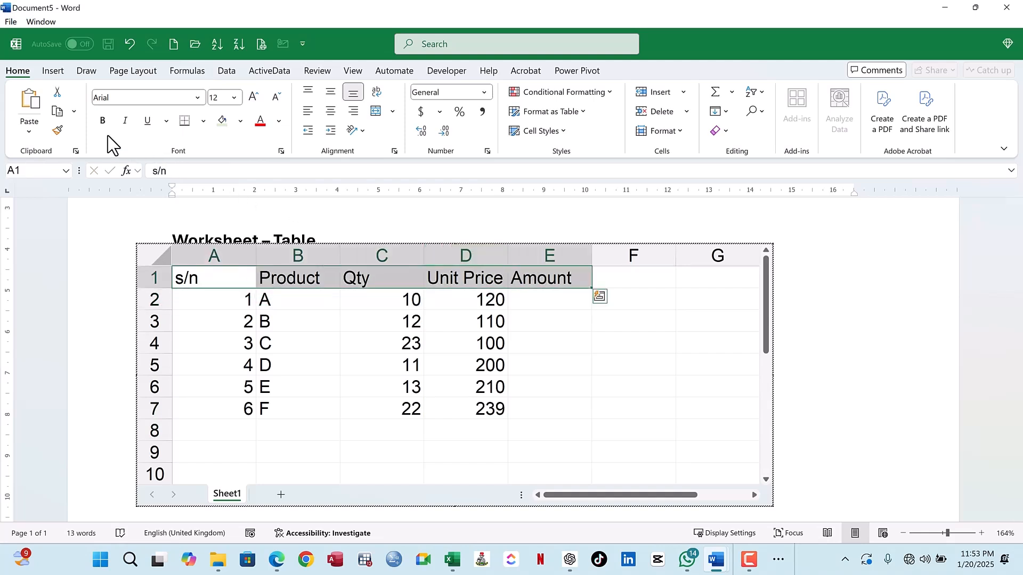
pyautogui.click(103, 123)
pyautogui.click(222, 123)
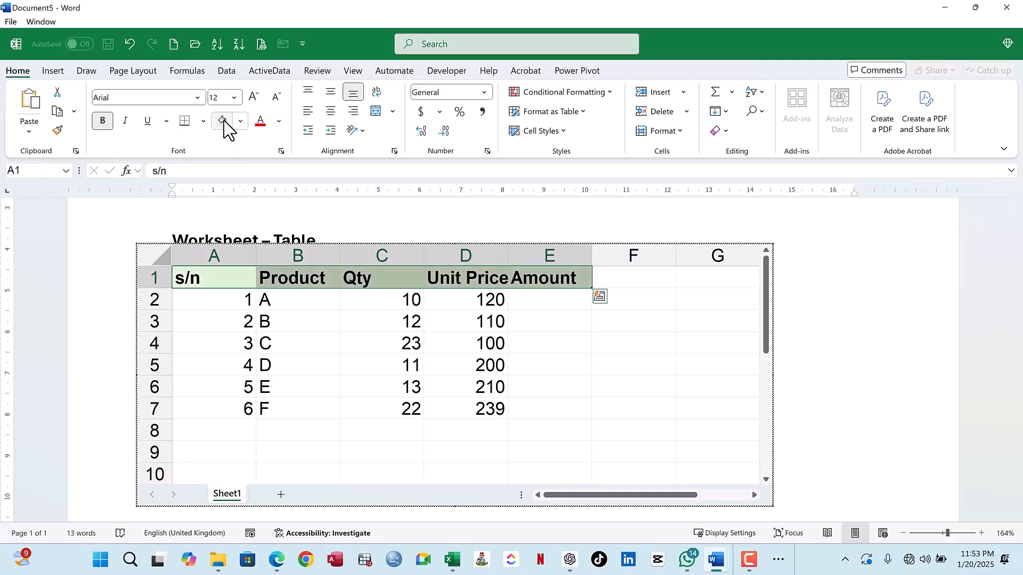
pyautogui.click(381, 341)
# Apply All Borders to the whole table in the range A1:E7.
pyautogui.moveTo(227, 281); pyautogui.dragTo(538, 411)
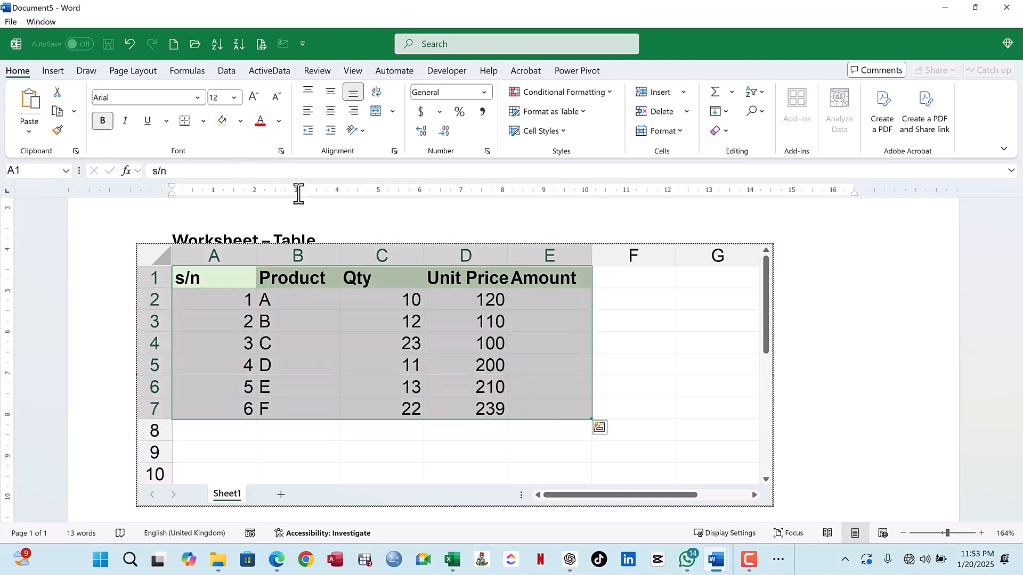
pyautogui.click(203, 121)
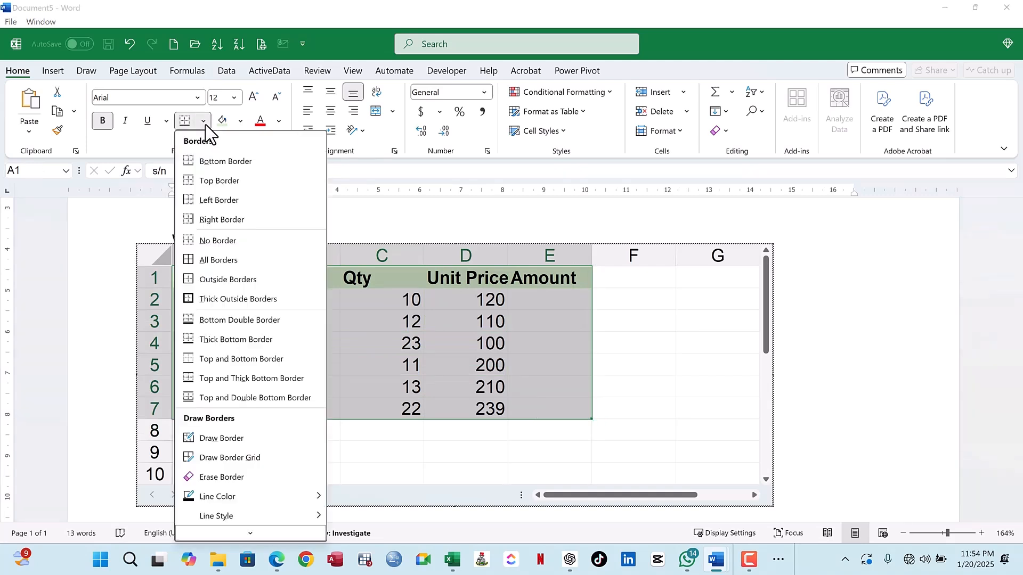
pyautogui.click(200, 261)
pyautogui.click(467, 322)
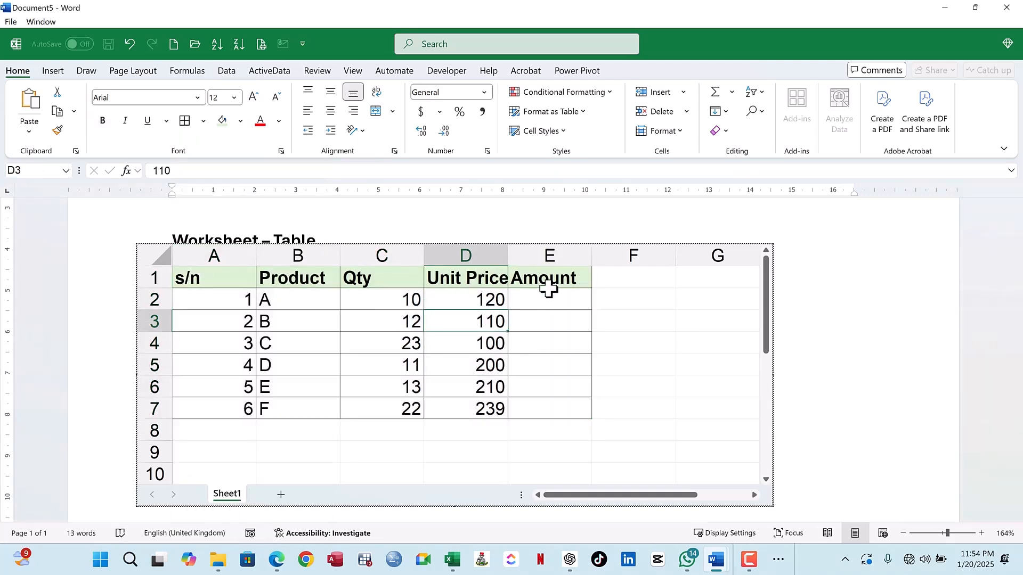
# Calculate the first product's amount in cell E2 with the formula =C2*D2.
pyautogui.click(553, 299)
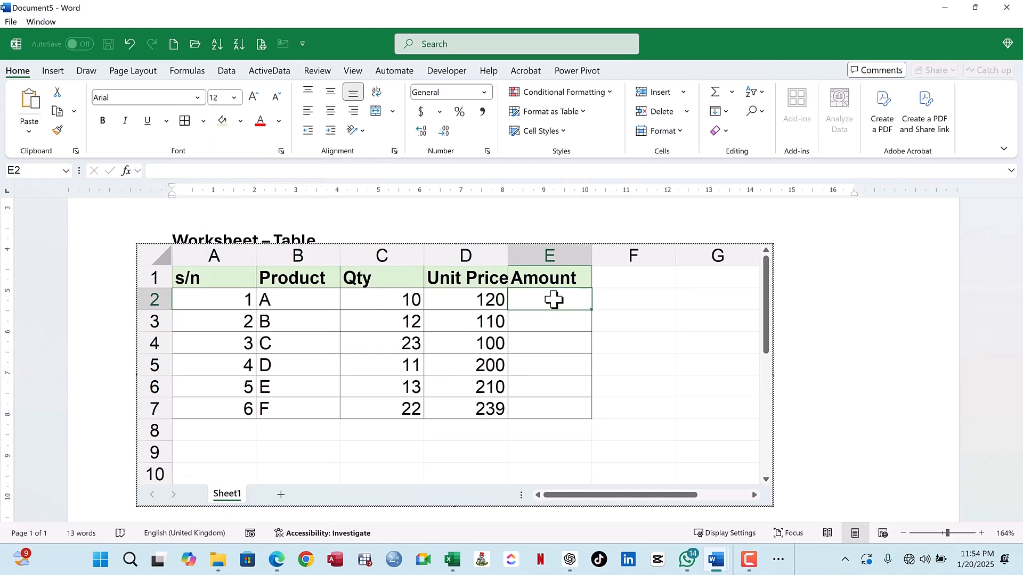
pyautogui.write('=')
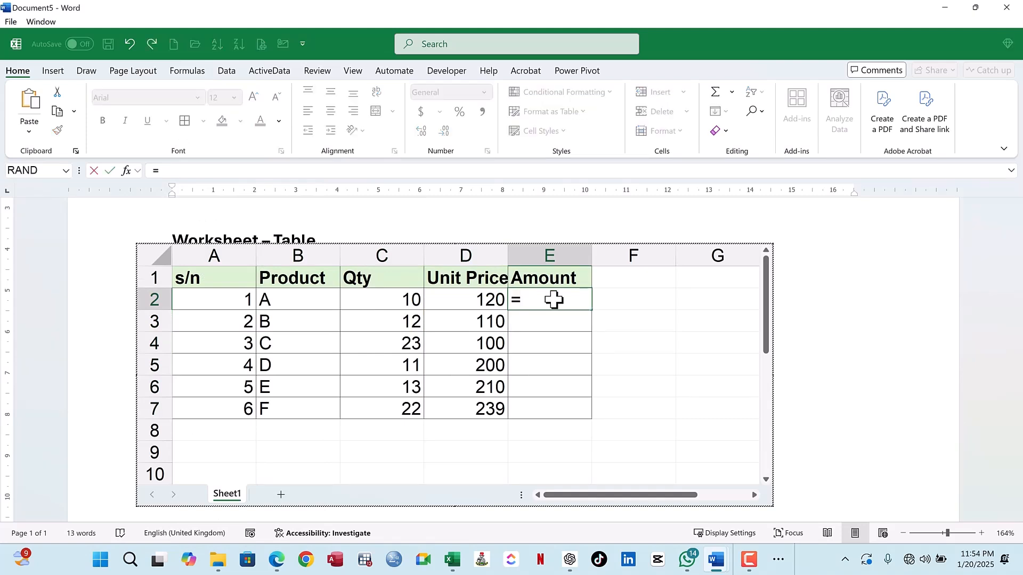
pyautogui.click(411, 300)
pyautogui.write('*')
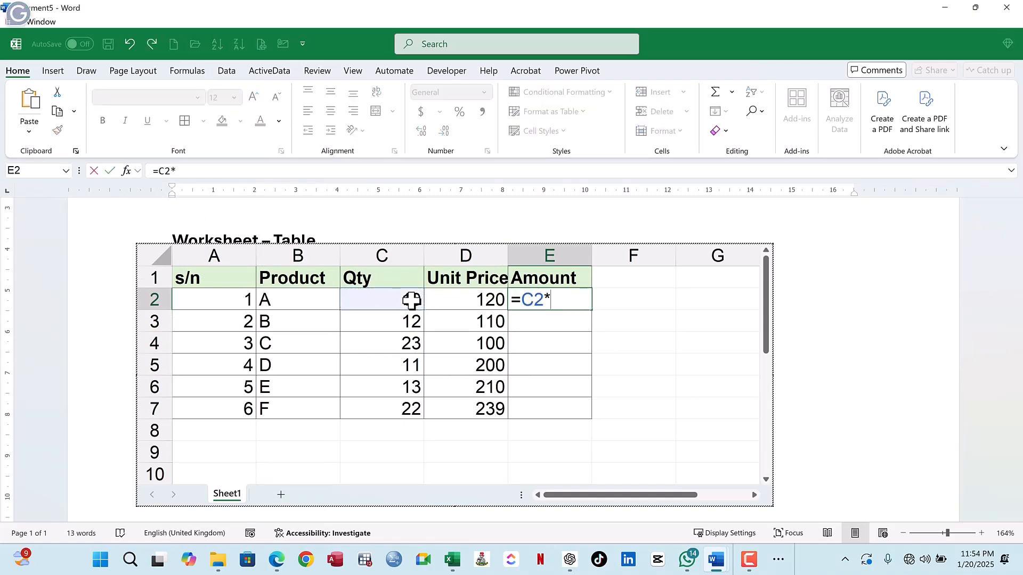
pyautogui.click(441, 300)
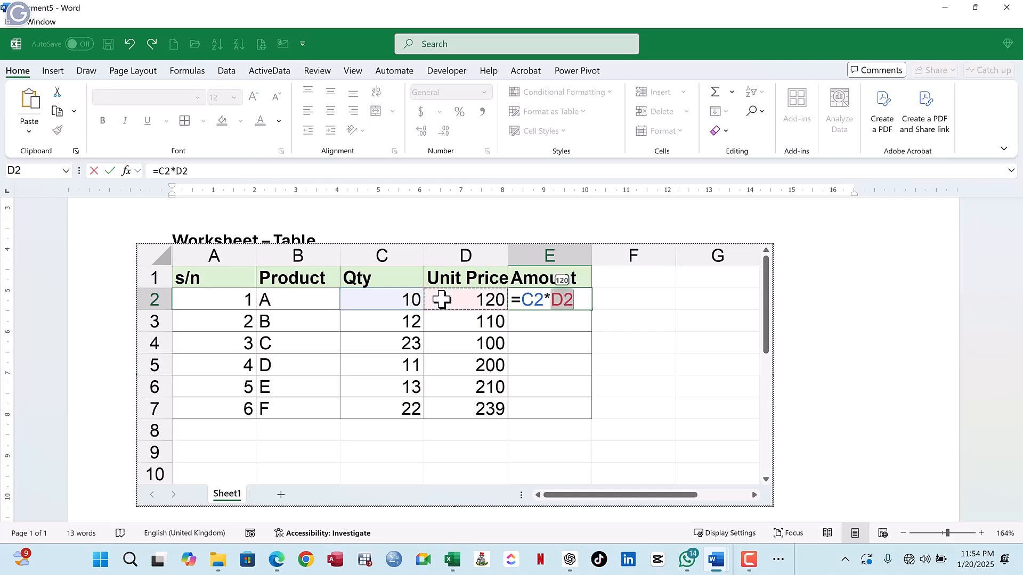
pyautogui.press('Return')
# Fill the amount formula from E2 down the Amount column to E7.
pyautogui.click(568, 298)
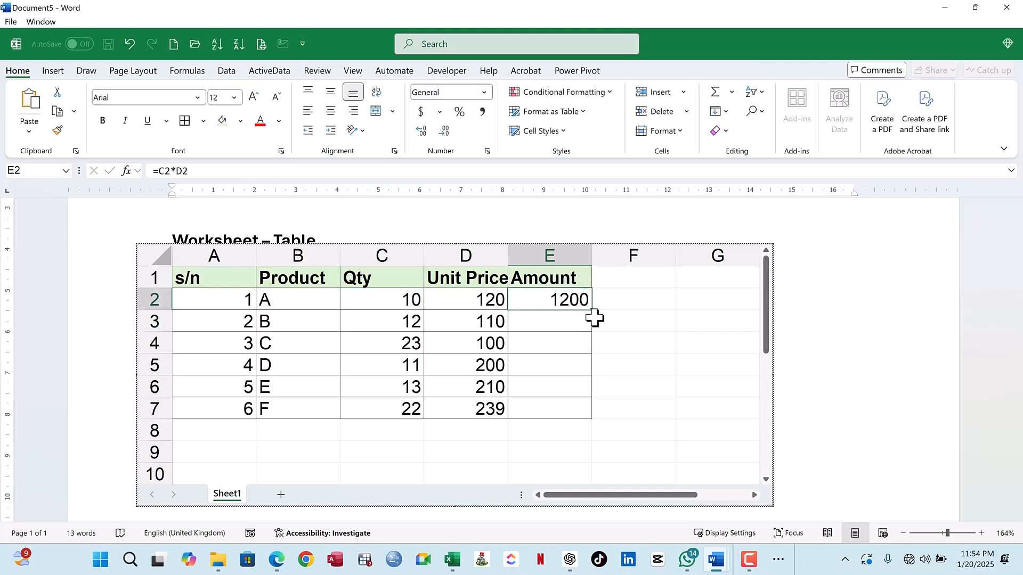
pyautogui.doubleClick(593, 312)
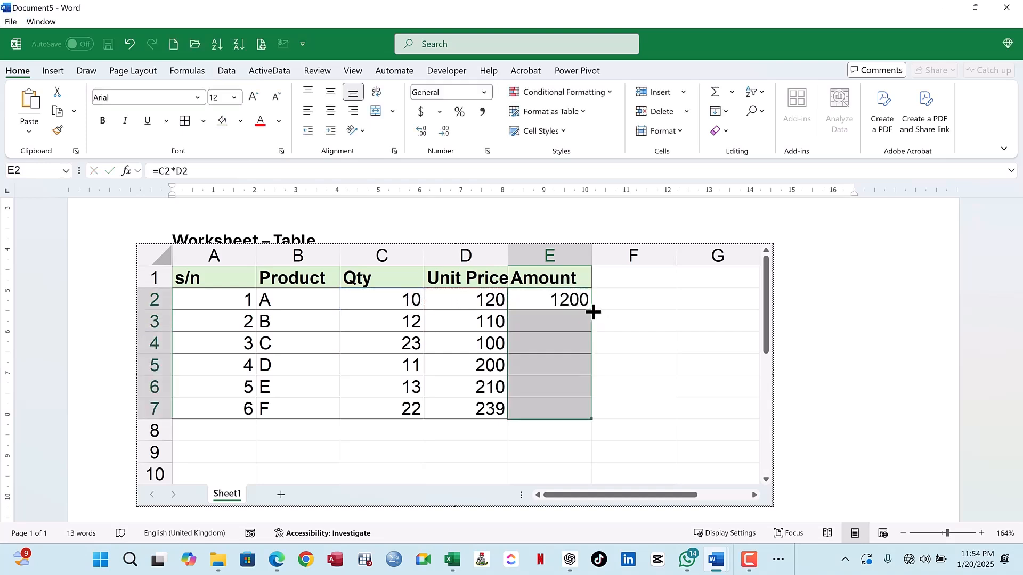
pyautogui.click(527, 341)
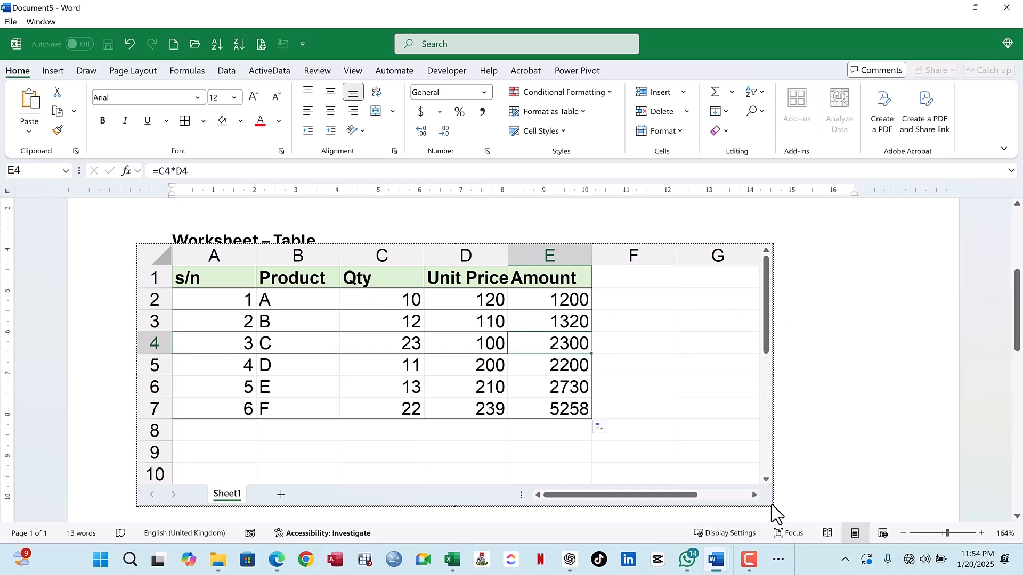
# Shrink the embedded worksheet's frame to show only the table range A1:E7, and return to the document text.
pyautogui.moveTo(773, 507); pyautogui.dragTo(619, 437)
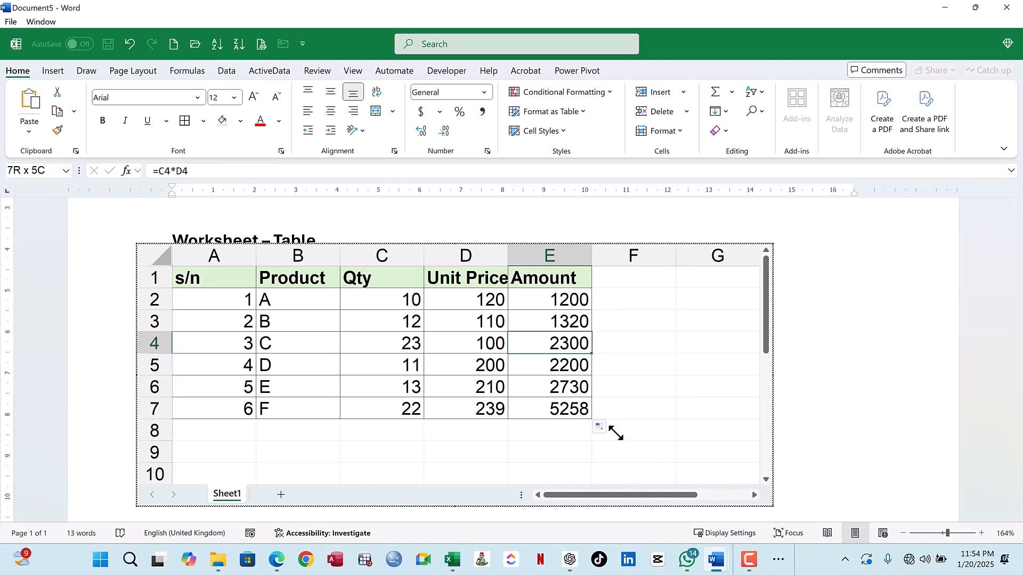
pyautogui.moveTo(633, 438); pyautogui.dragTo(632, 438)
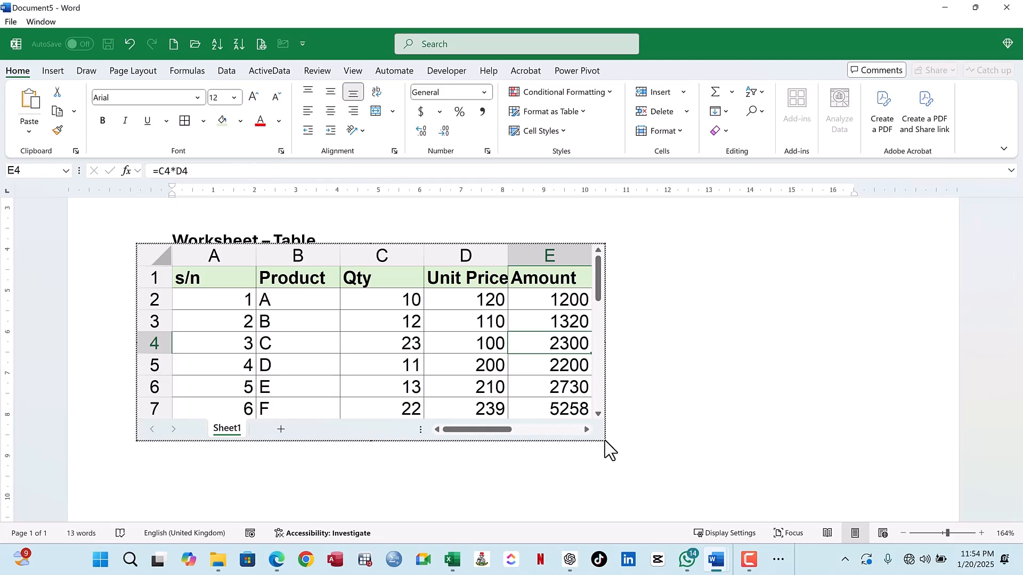
pyautogui.moveTo(607, 440); pyautogui.dragTo(616, 448)
pyautogui.scroll(-1, 332, 359)
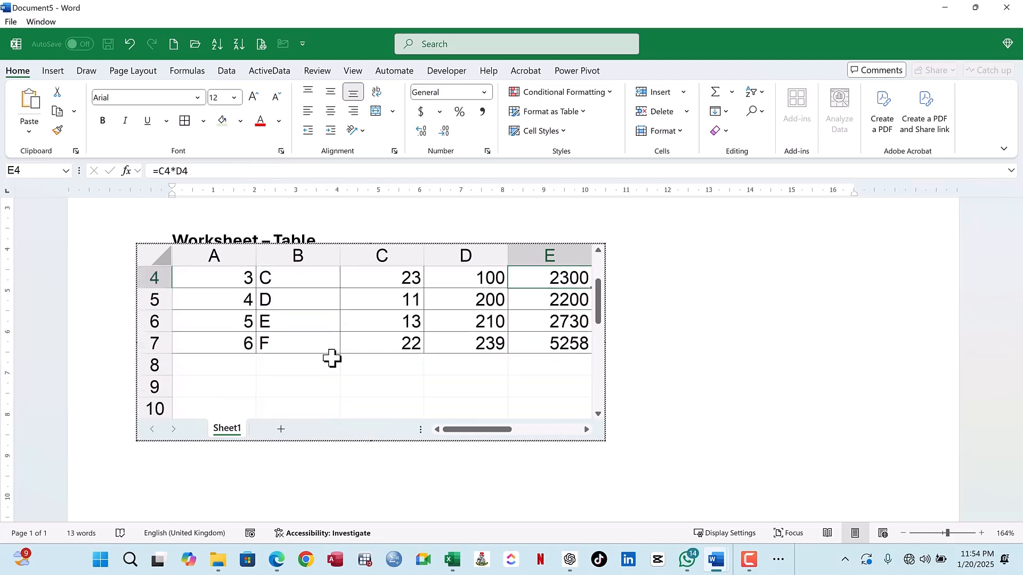
pyautogui.scroll(1, 334, 358)
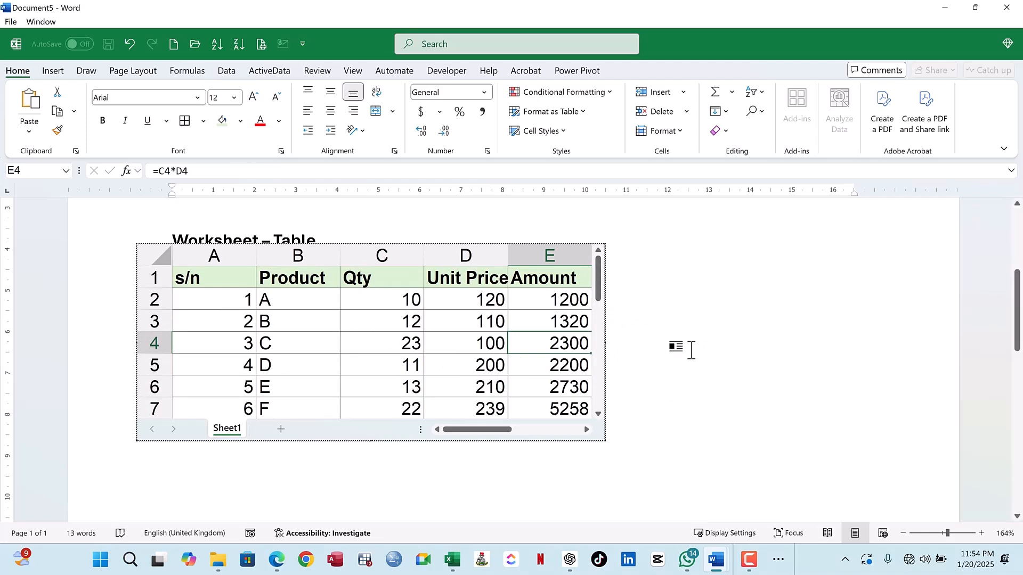
pyautogui.click(717, 346)
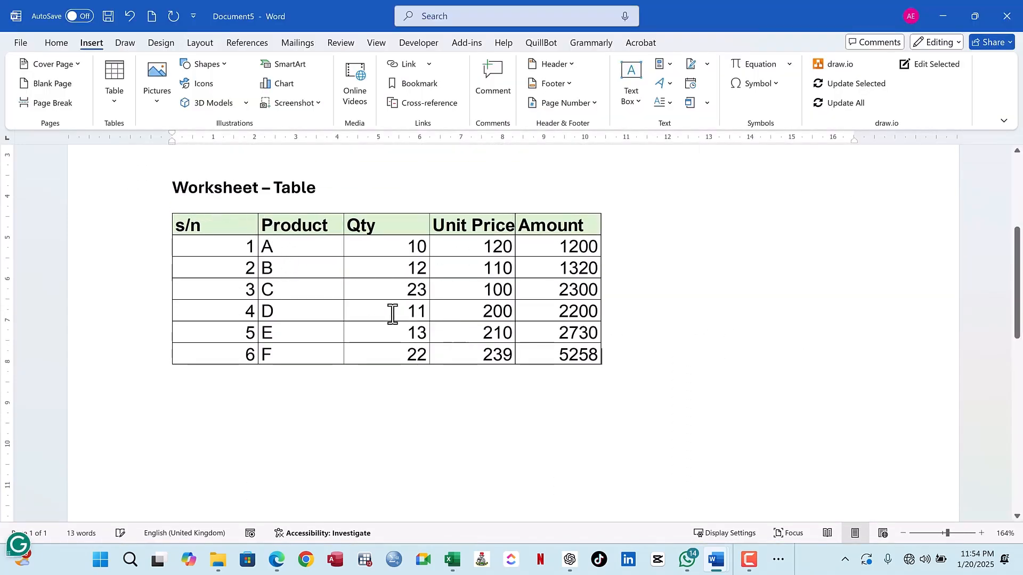
# Reopen the embedded worksheet for editing and narrow the s/n and Product columns to fit their headers.
pyautogui.scroll(3, 389, 307)
pyautogui.scroll(2, 391, 313)
pyautogui.scroll(-3, 390, 313)
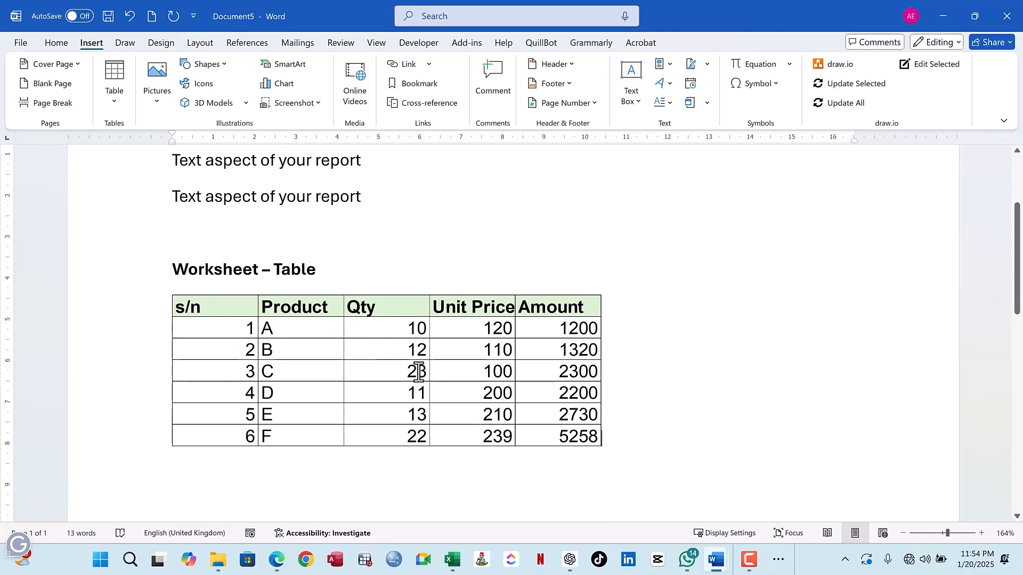
pyautogui.click(301, 351)
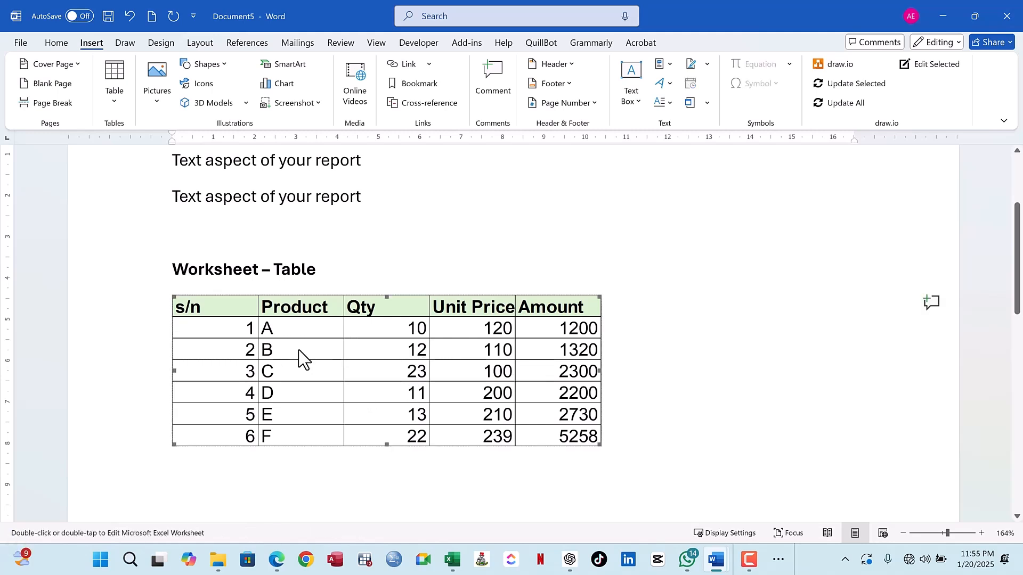
pyautogui.doubleClick(391, 353)
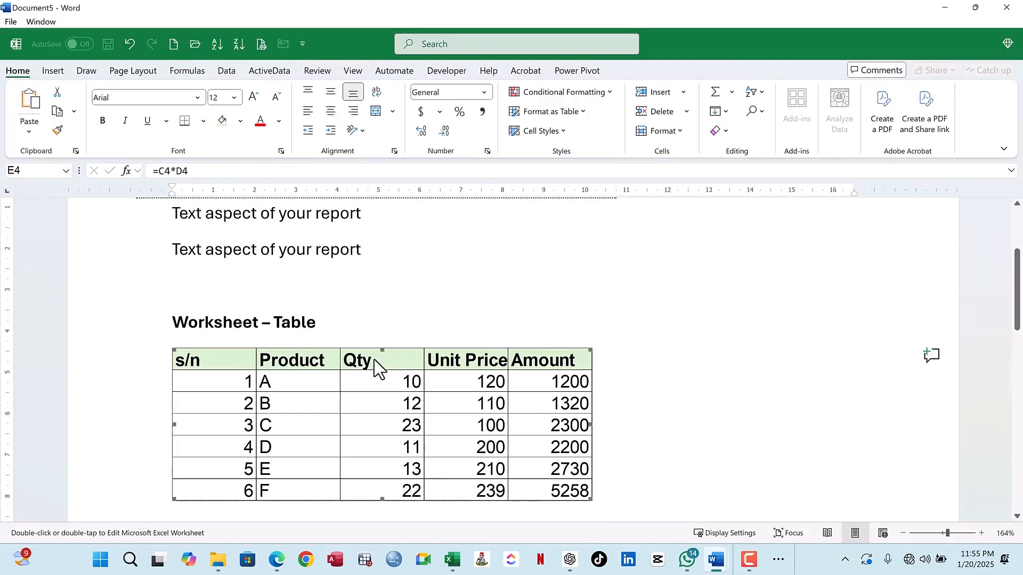
pyautogui.scroll(-2, 552, 421)
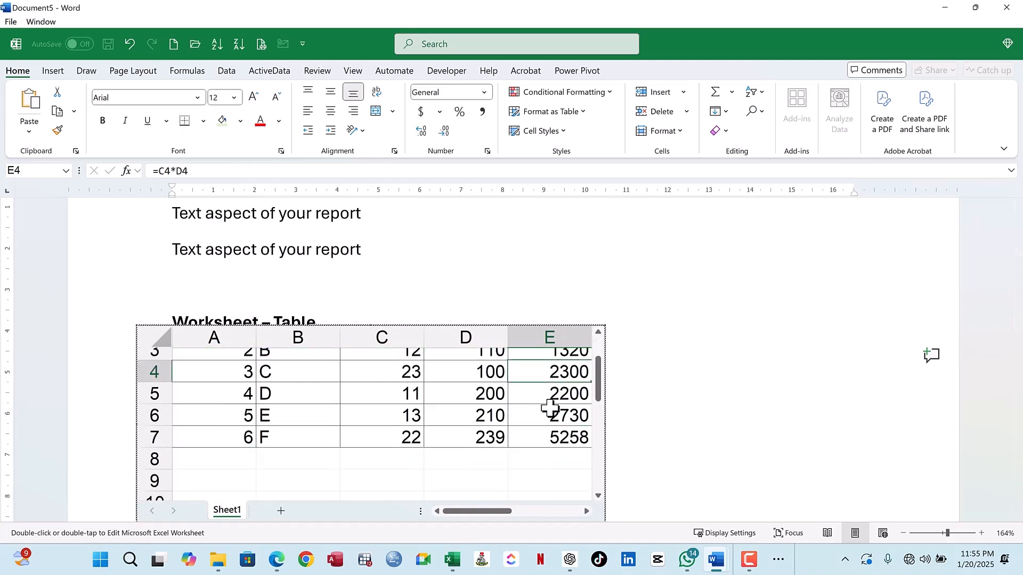
pyautogui.scroll(2, 549, 437)
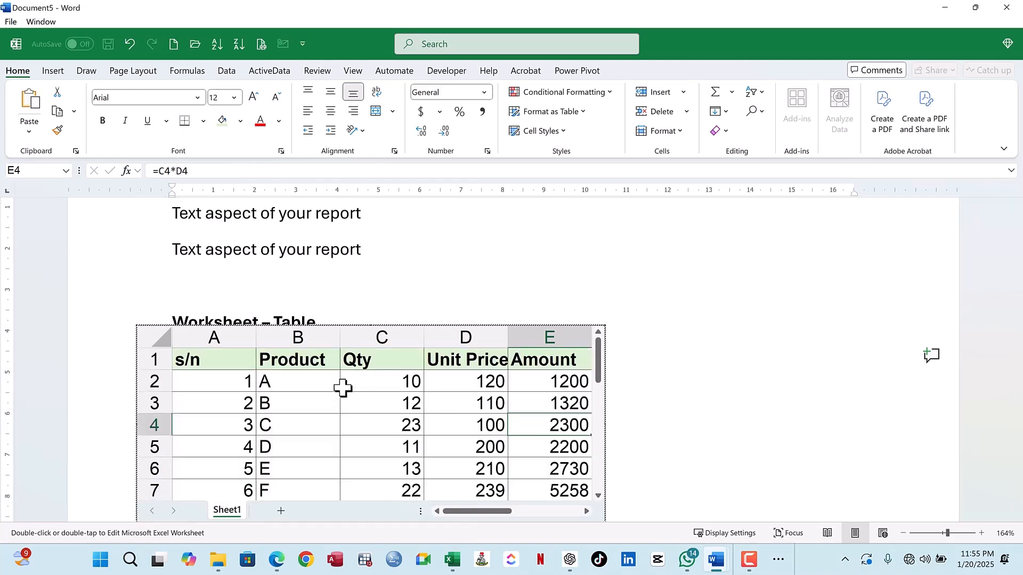
pyautogui.moveTo(255, 341); pyautogui.dragTo(213, 345)
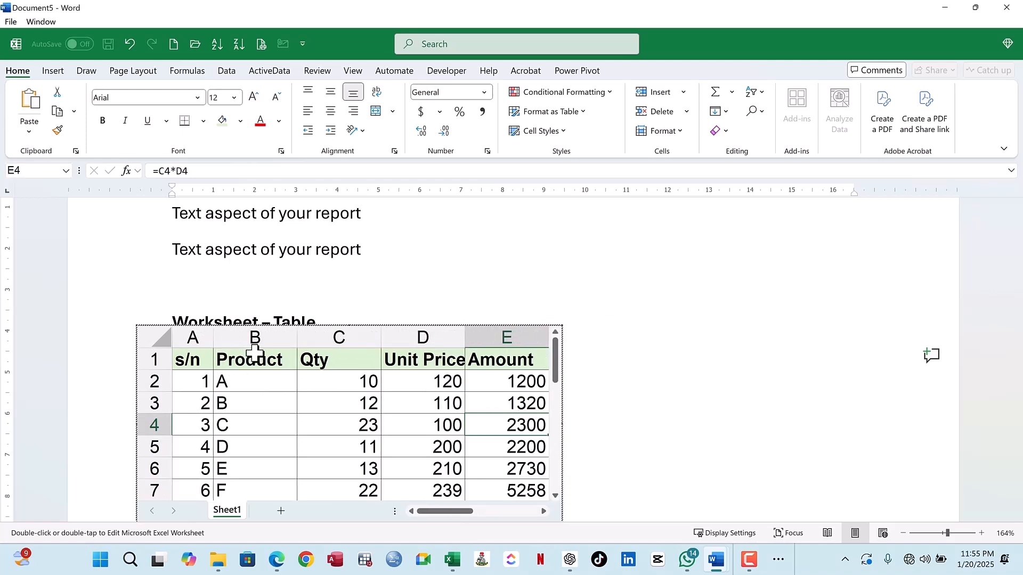
pyautogui.moveTo(297, 338)
pyautogui.mouseDown()
pyautogui.moveTo(270, 344)
pyautogui.moveTo(288, 343)
pyautogui.mouseUp()
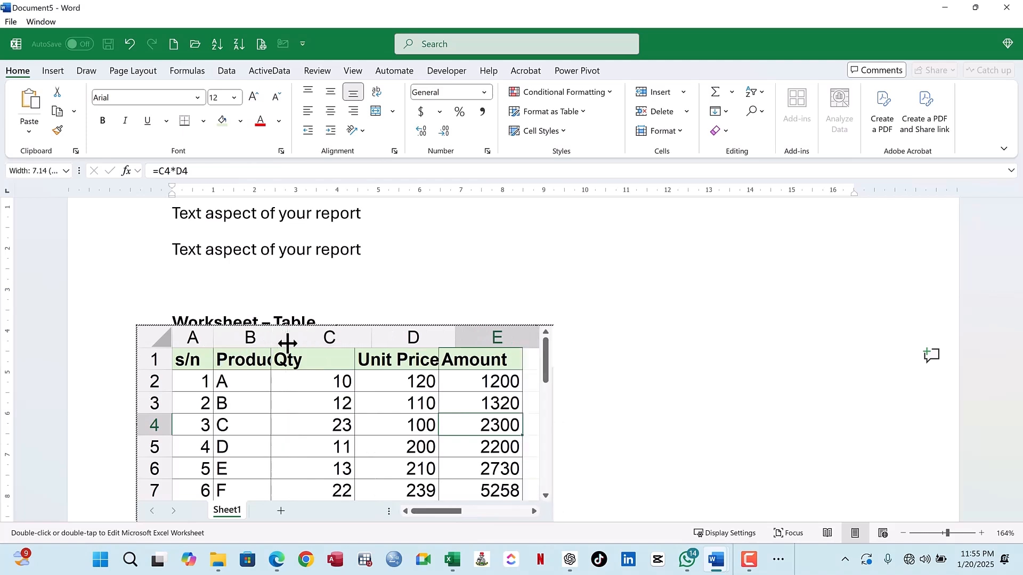
# Widen the Unit Price column to fit its header and leave worksheet editing.
pyautogui.moveTo(456, 345); pyautogui.dragTo(466, 345)
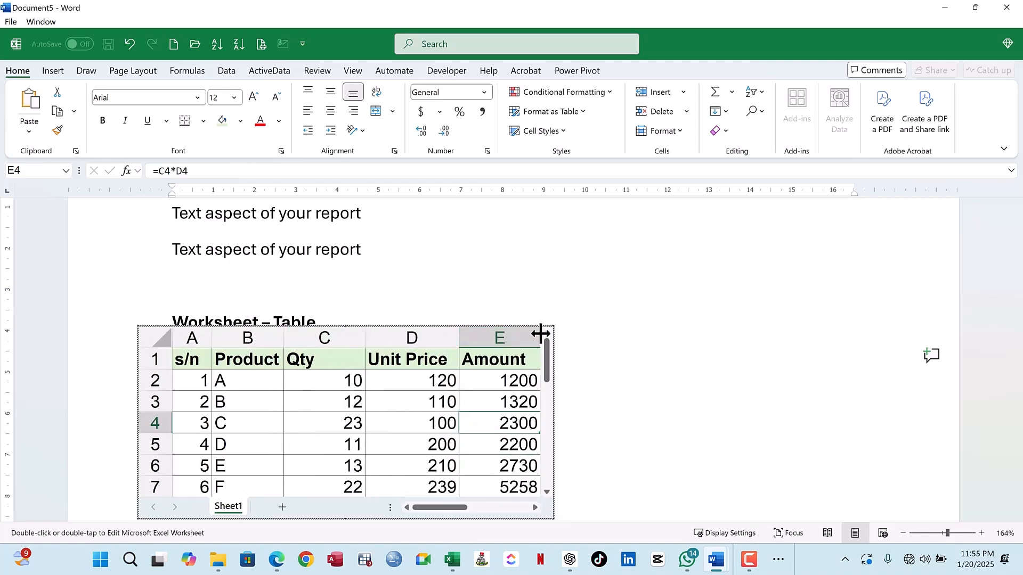
pyautogui.moveTo(539, 334); pyautogui.dragTo(551, 334)
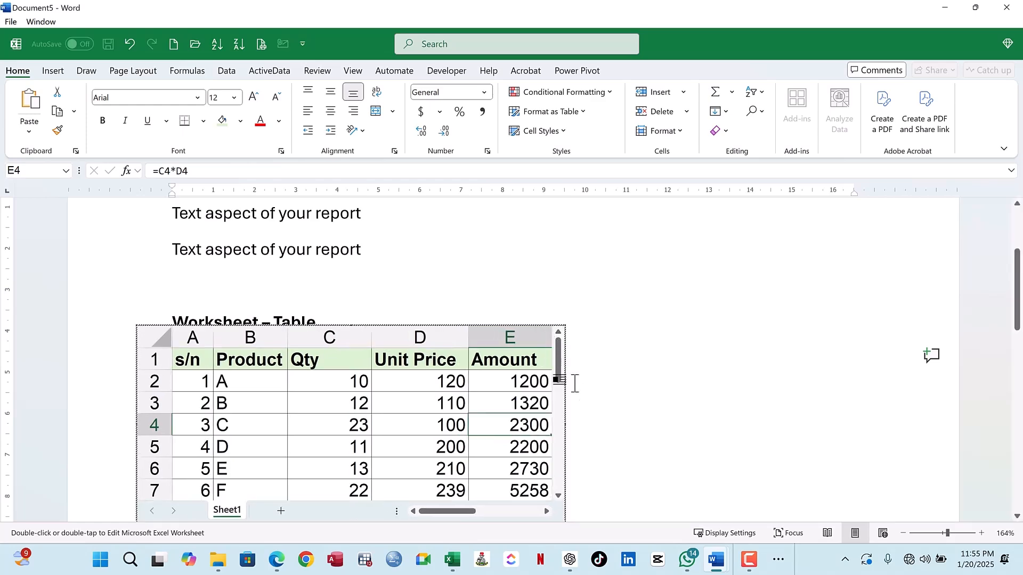
pyautogui.click(665, 415)
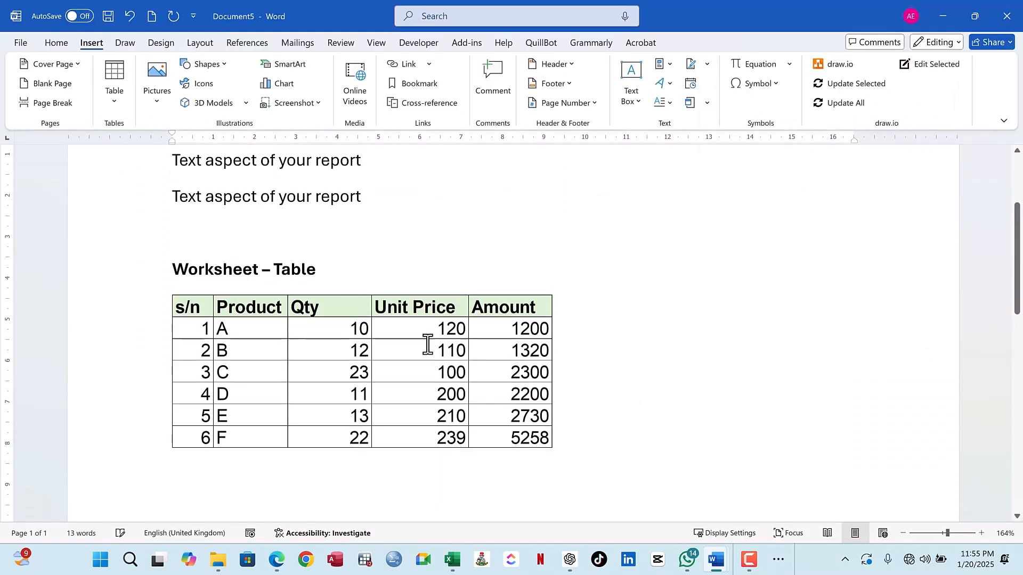
# Set the font size of the "Report" heading to 16.
pyautogui.scroll(1, 401, 304)
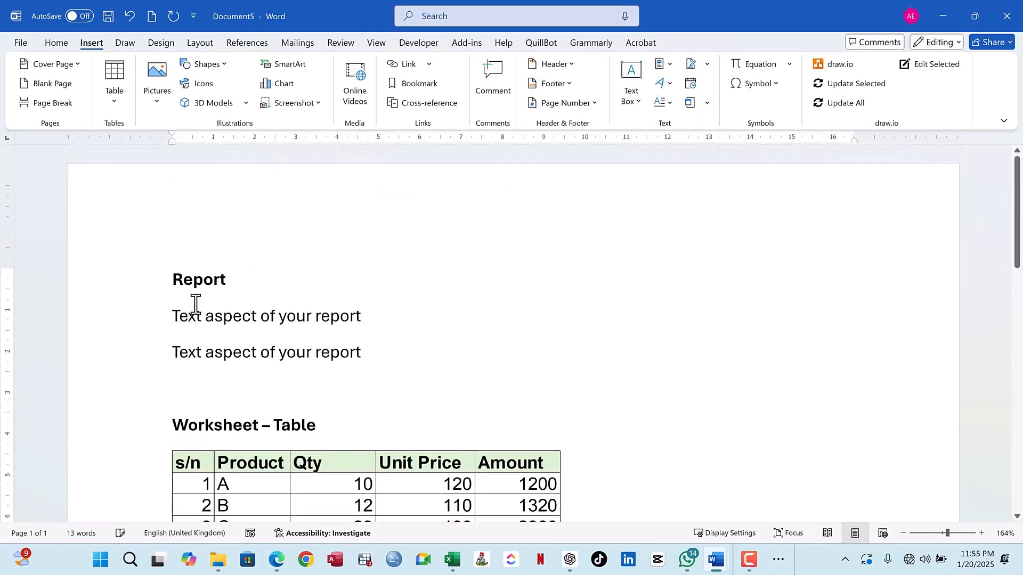
pyautogui.scroll(-2, 209, 295)
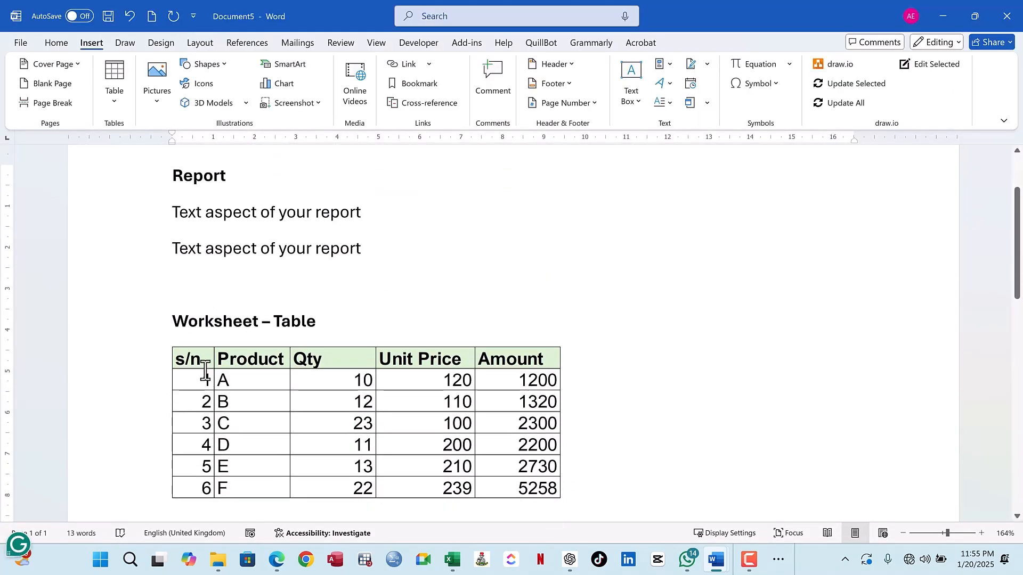
pyautogui.scroll(-1, 405, 373)
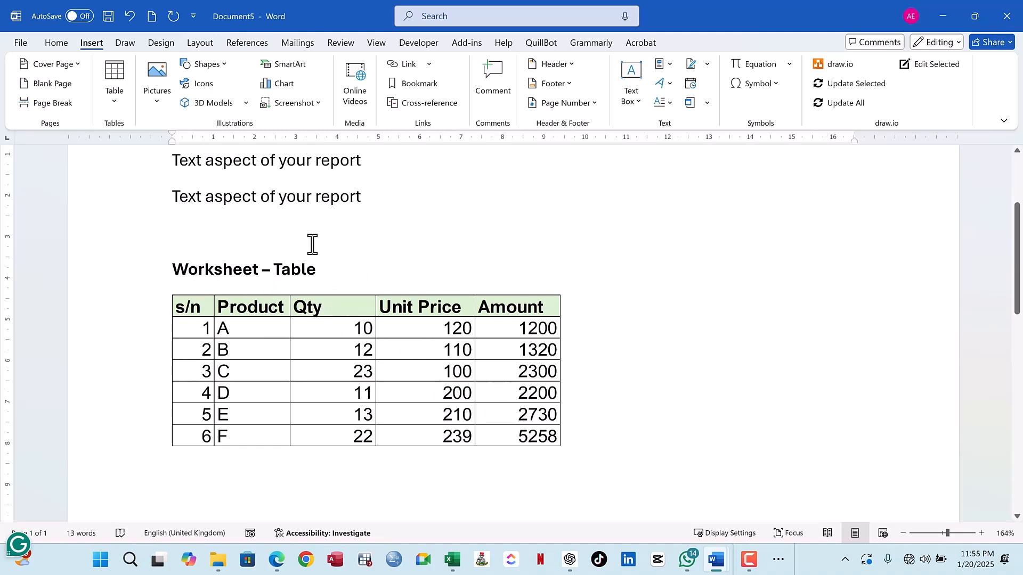
pyautogui.scroll(2, 310, 243)
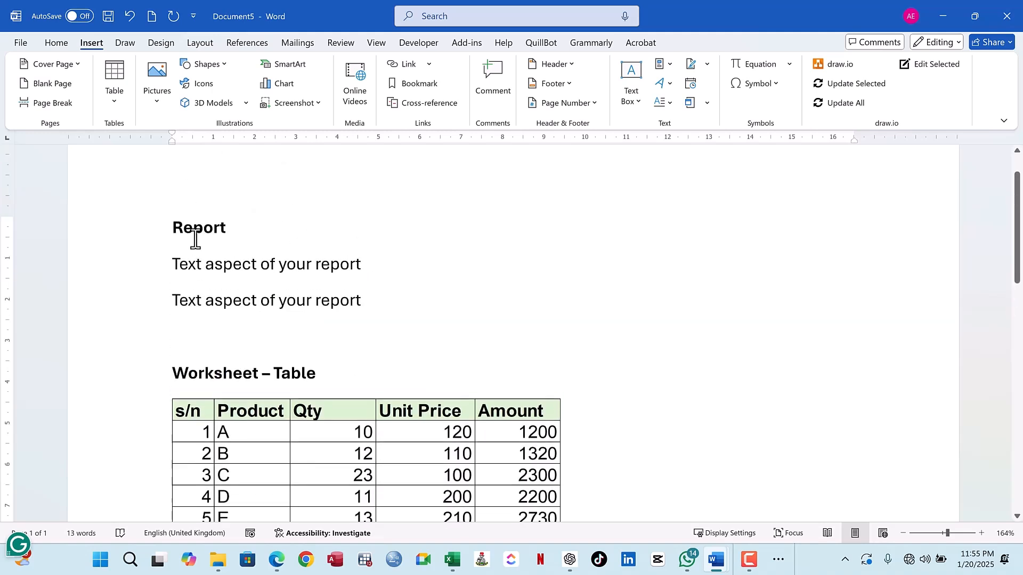
pyautogui.moveTo(194, 226); pyautogui.dragTo(281, 230)
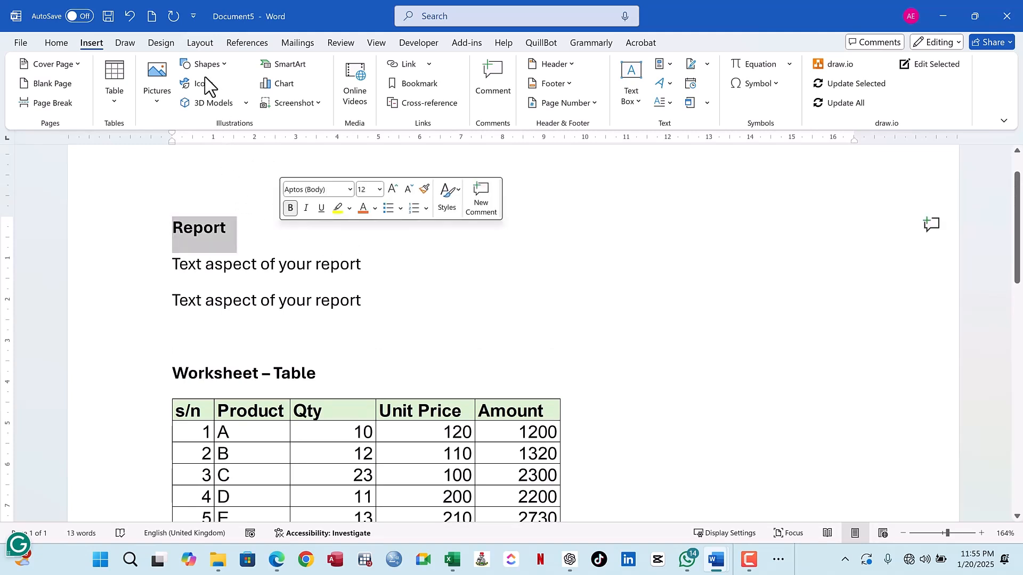
pyautogui.click(56, 44)
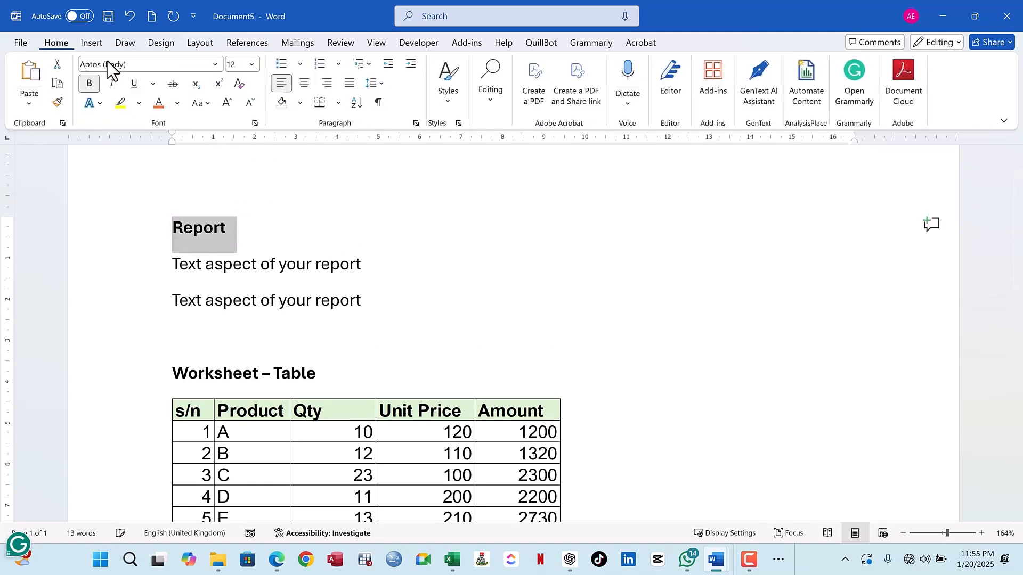
pyautogui.click(252, 64)
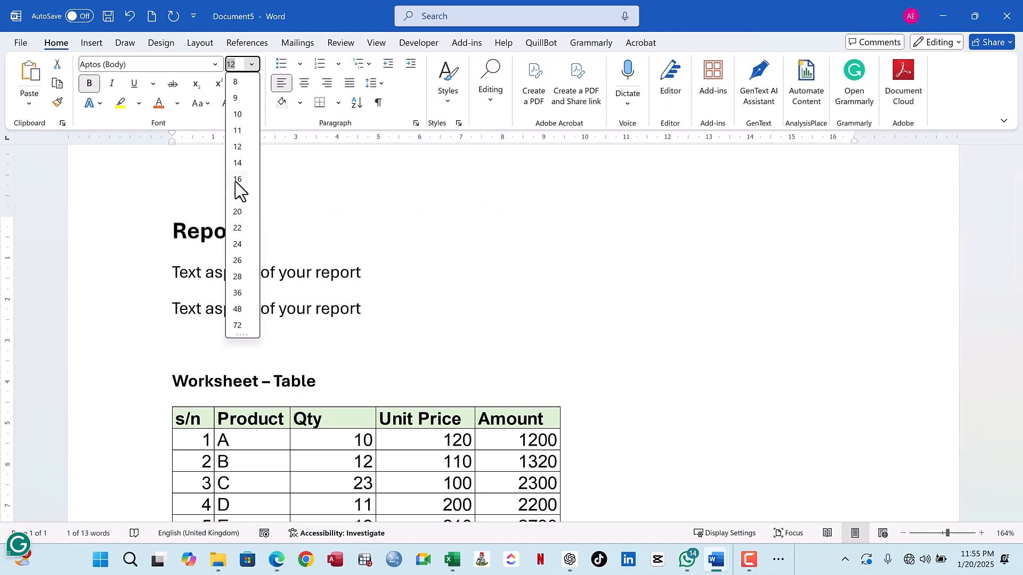
pyautogui.click(244, 194)
pyautogui.click(310, 240)
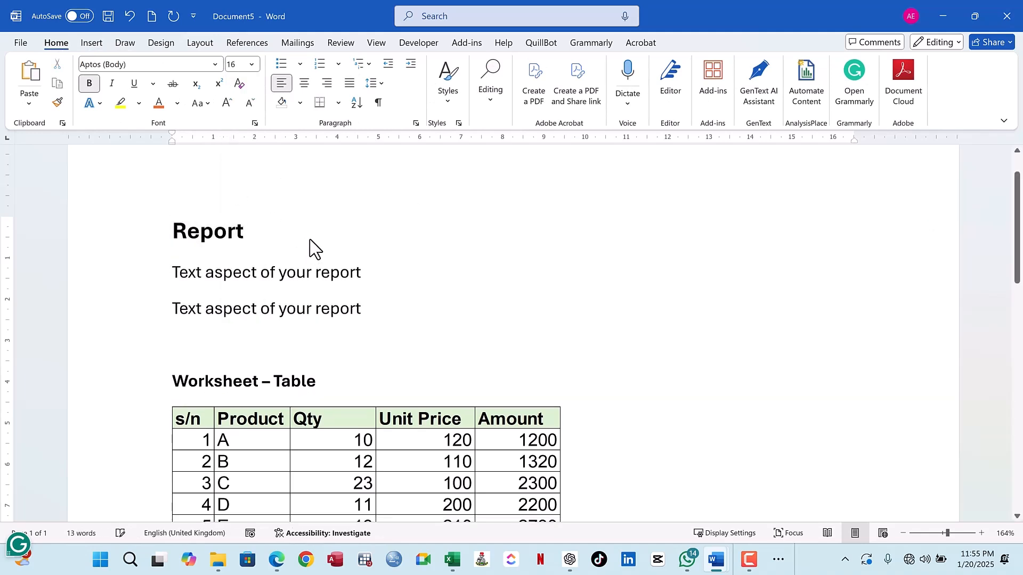